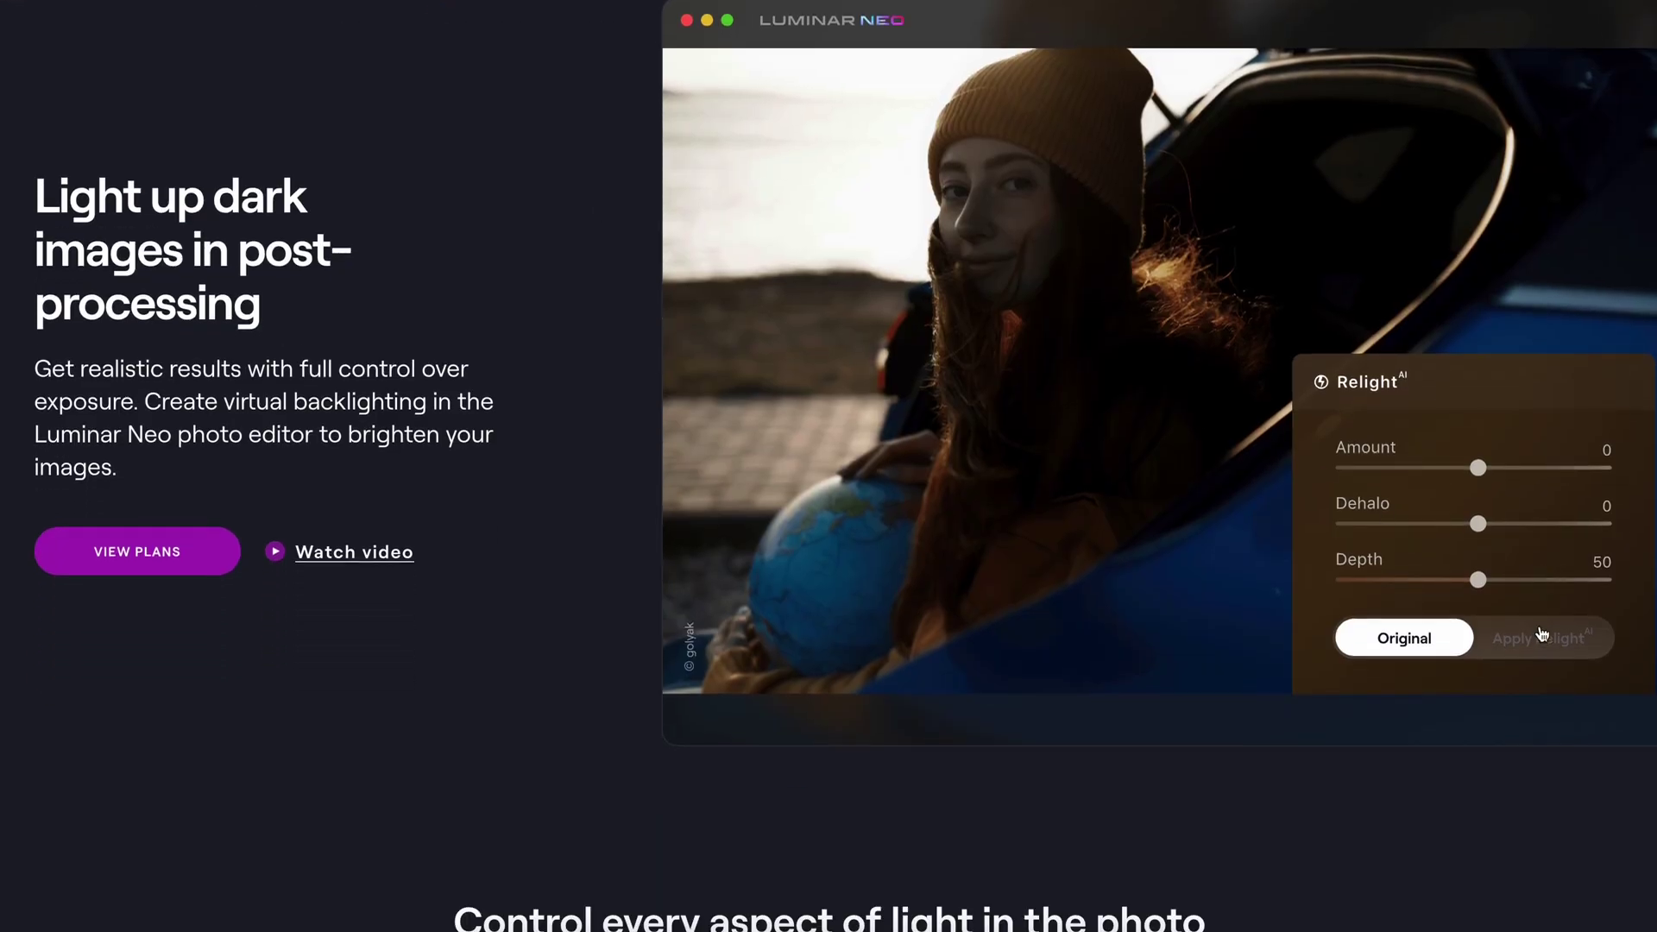
- Scroll the Relight page down to the 'Control every aspect of light in the photo' cards
{"action": "scroll", "coordinate": [666, 460], "scroll_direction": "down", "scroll_amount": 9}
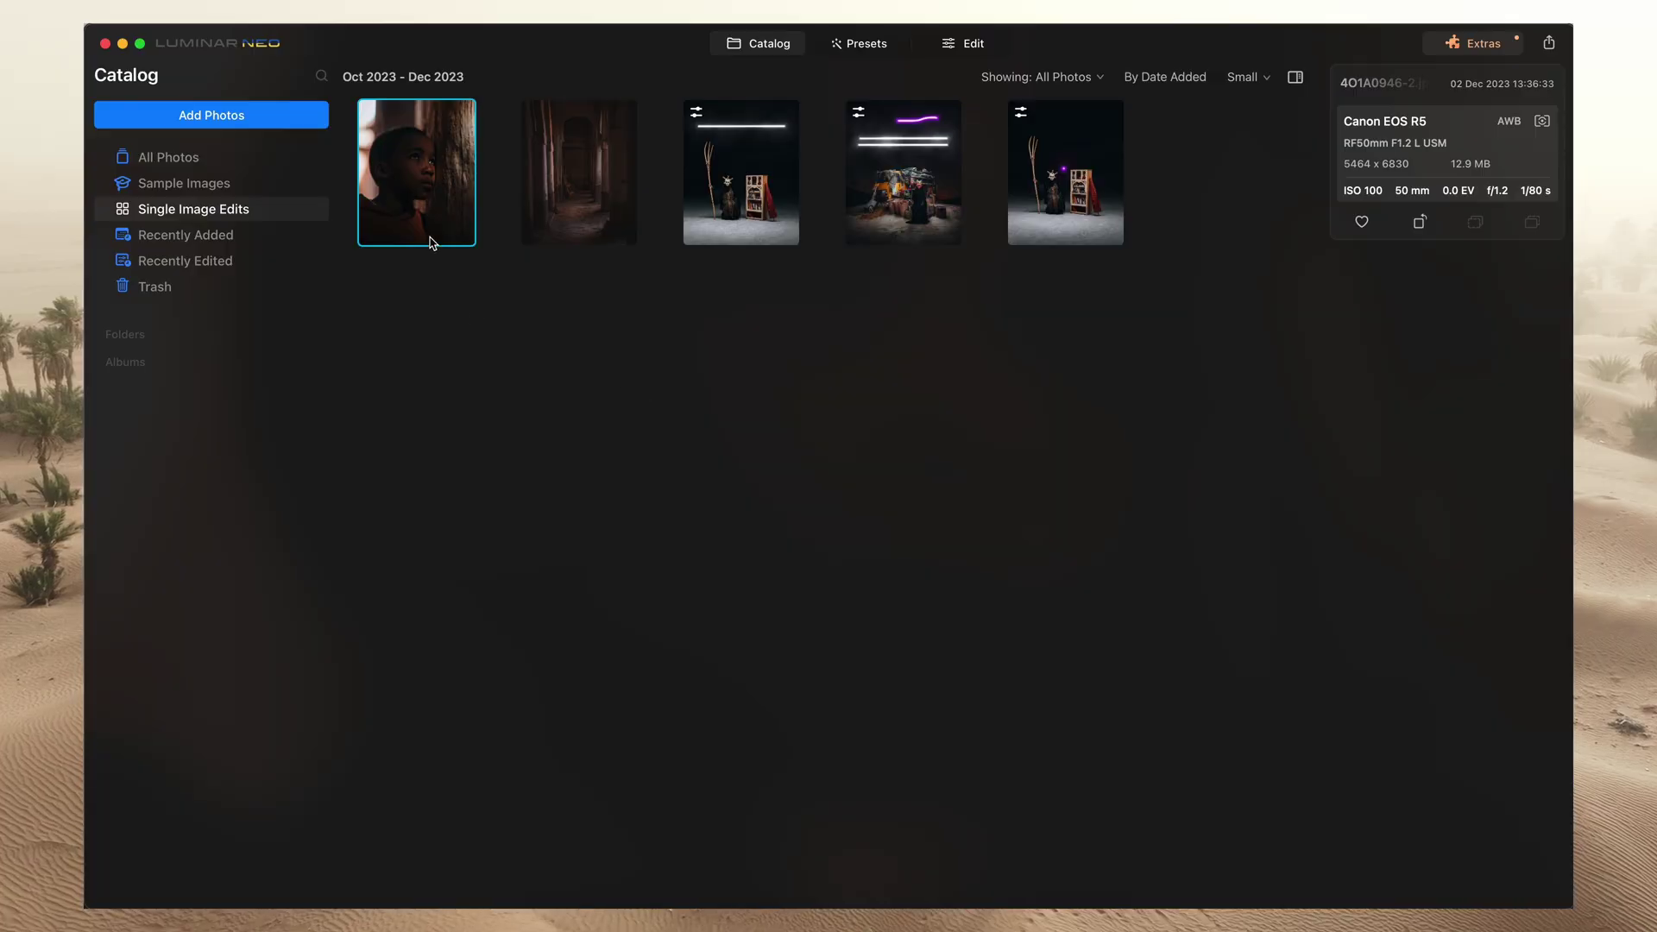
- Open the boy portrait 4O1A0946-2.jpg from Single Image Edits in the Edit workspace
{"action": "double_click", "coordinate": [443, 168]}
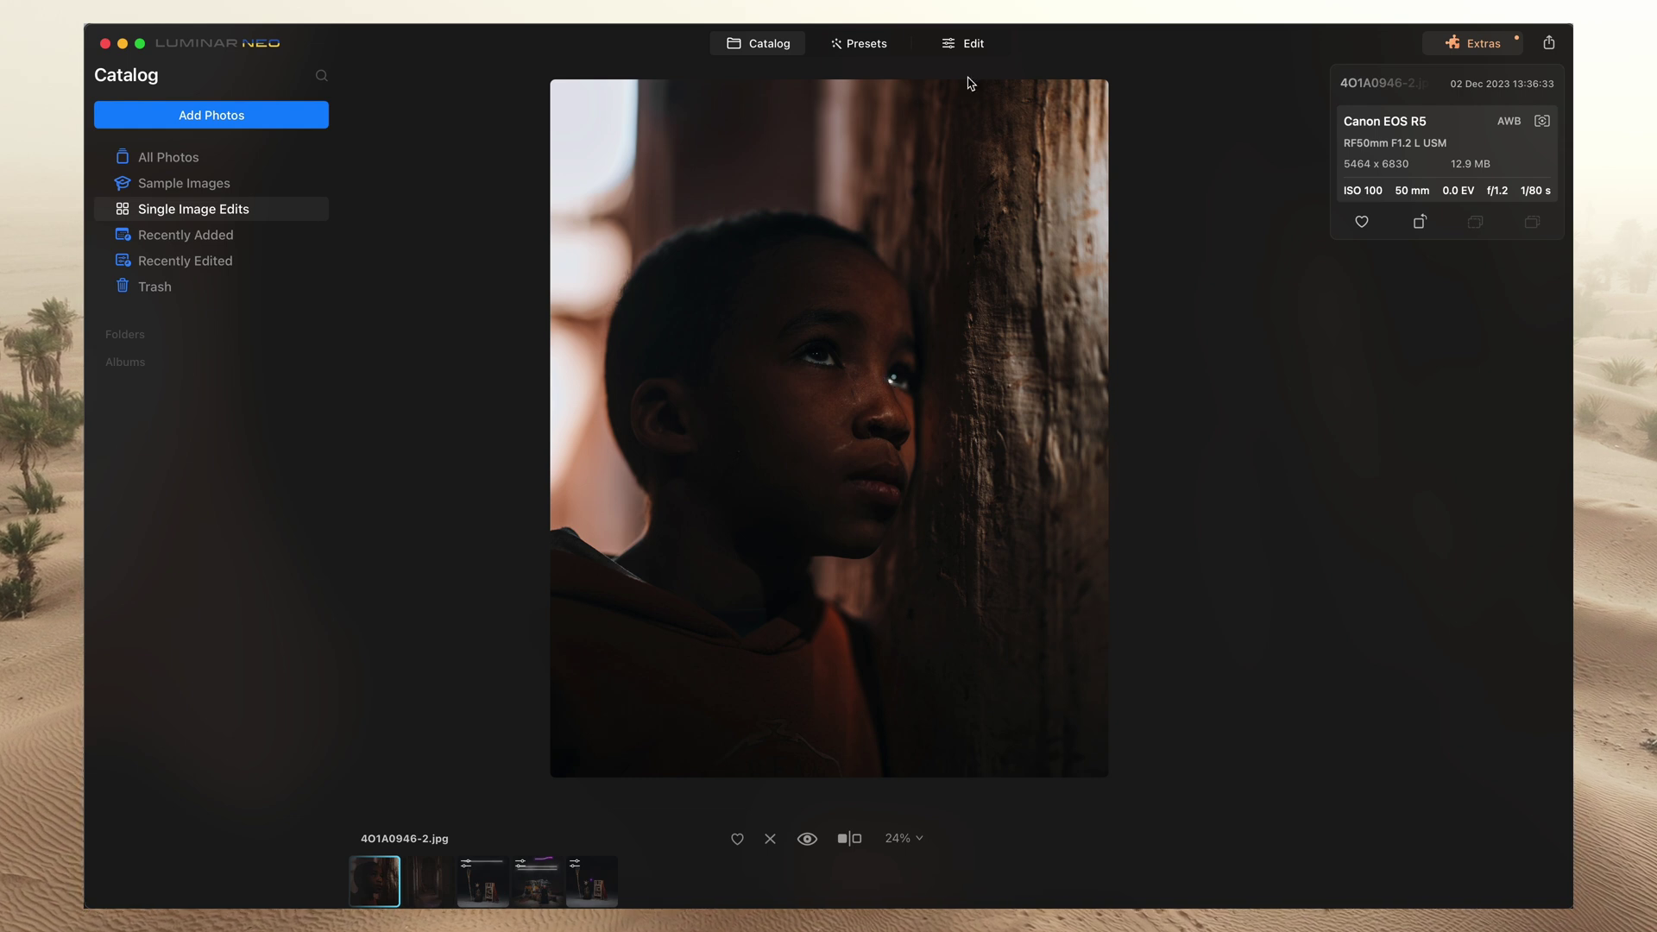
{"action": "left_click", "coordinate": [970, 45]}
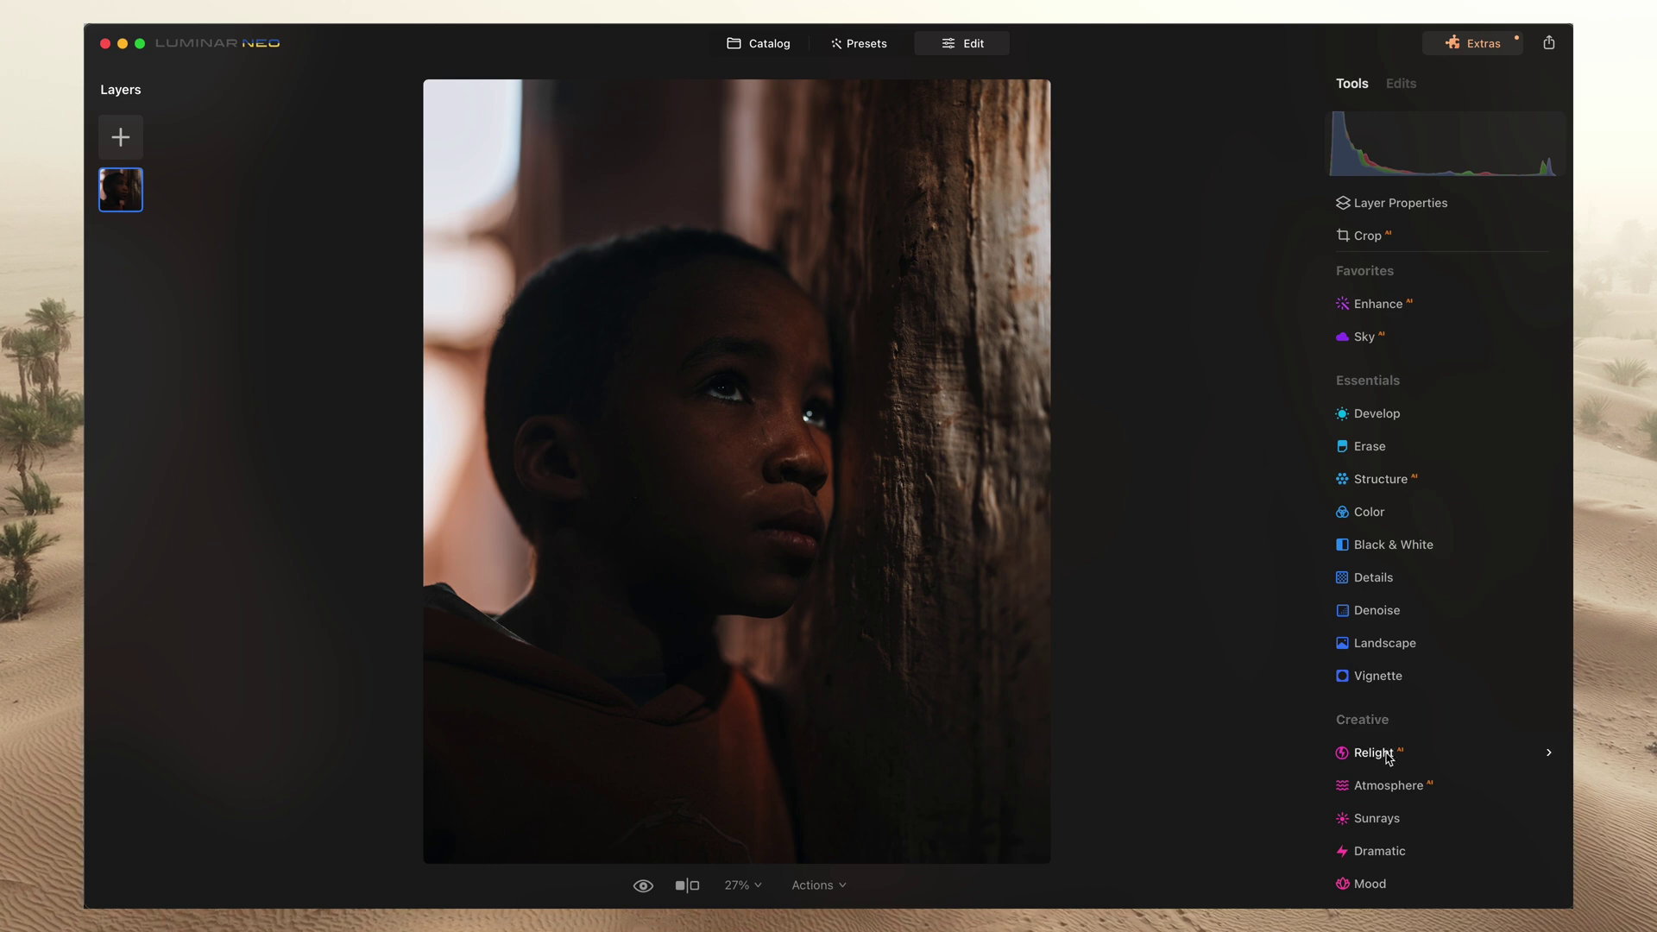
- Paint a Relight Brush mask over the boy's face with the brush enlarged to about 172
{"action": "scroll", "coordinate": [1390, 751], "scroll_direction": "down", "scroll_amount": 3}
{"action": "left_click", "coordinate": [1391, 595]}
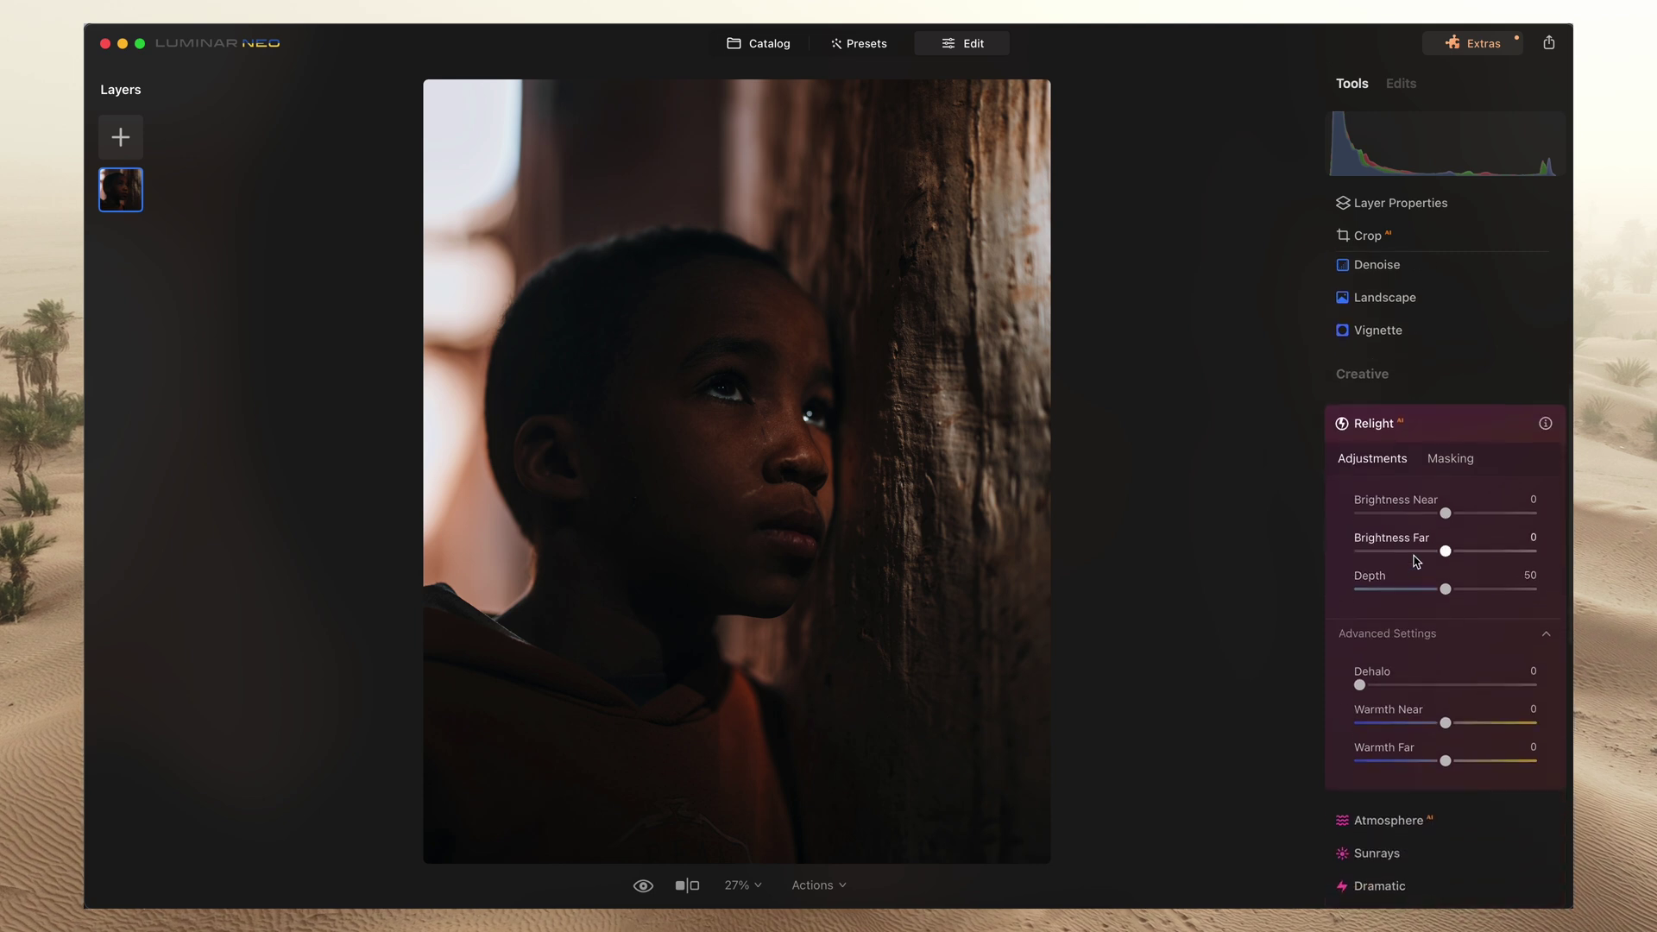
{"action": "left_click", "coordinate": [1454, 463]}
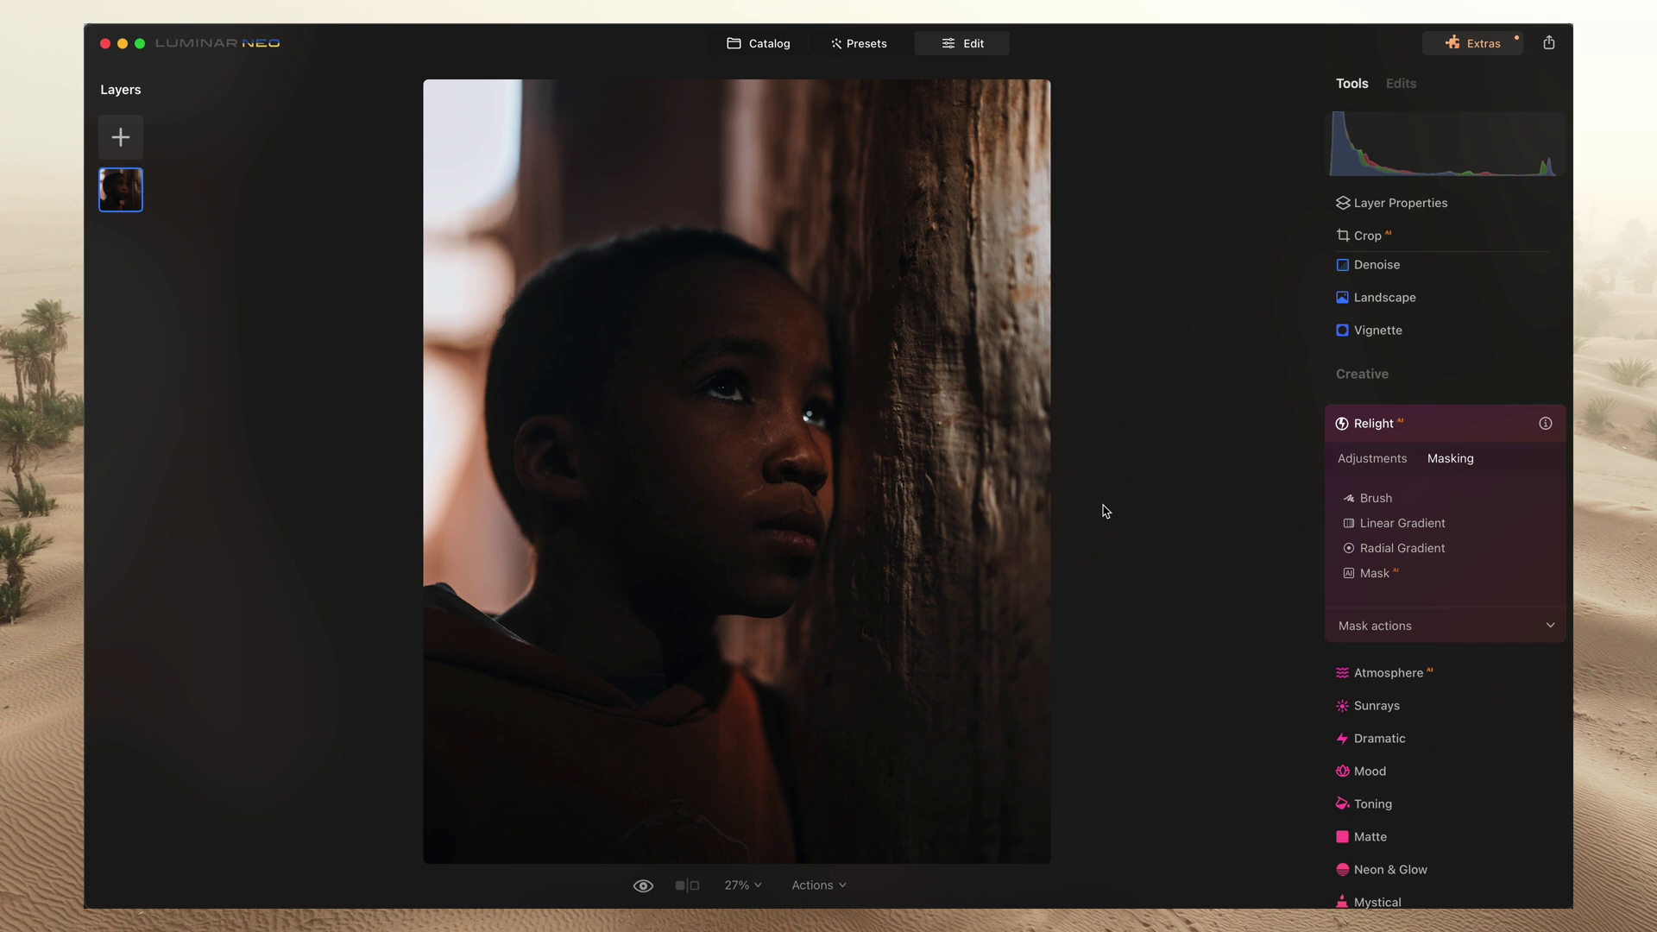
{"action": "left_click", "coordinate": [1396, 500]}
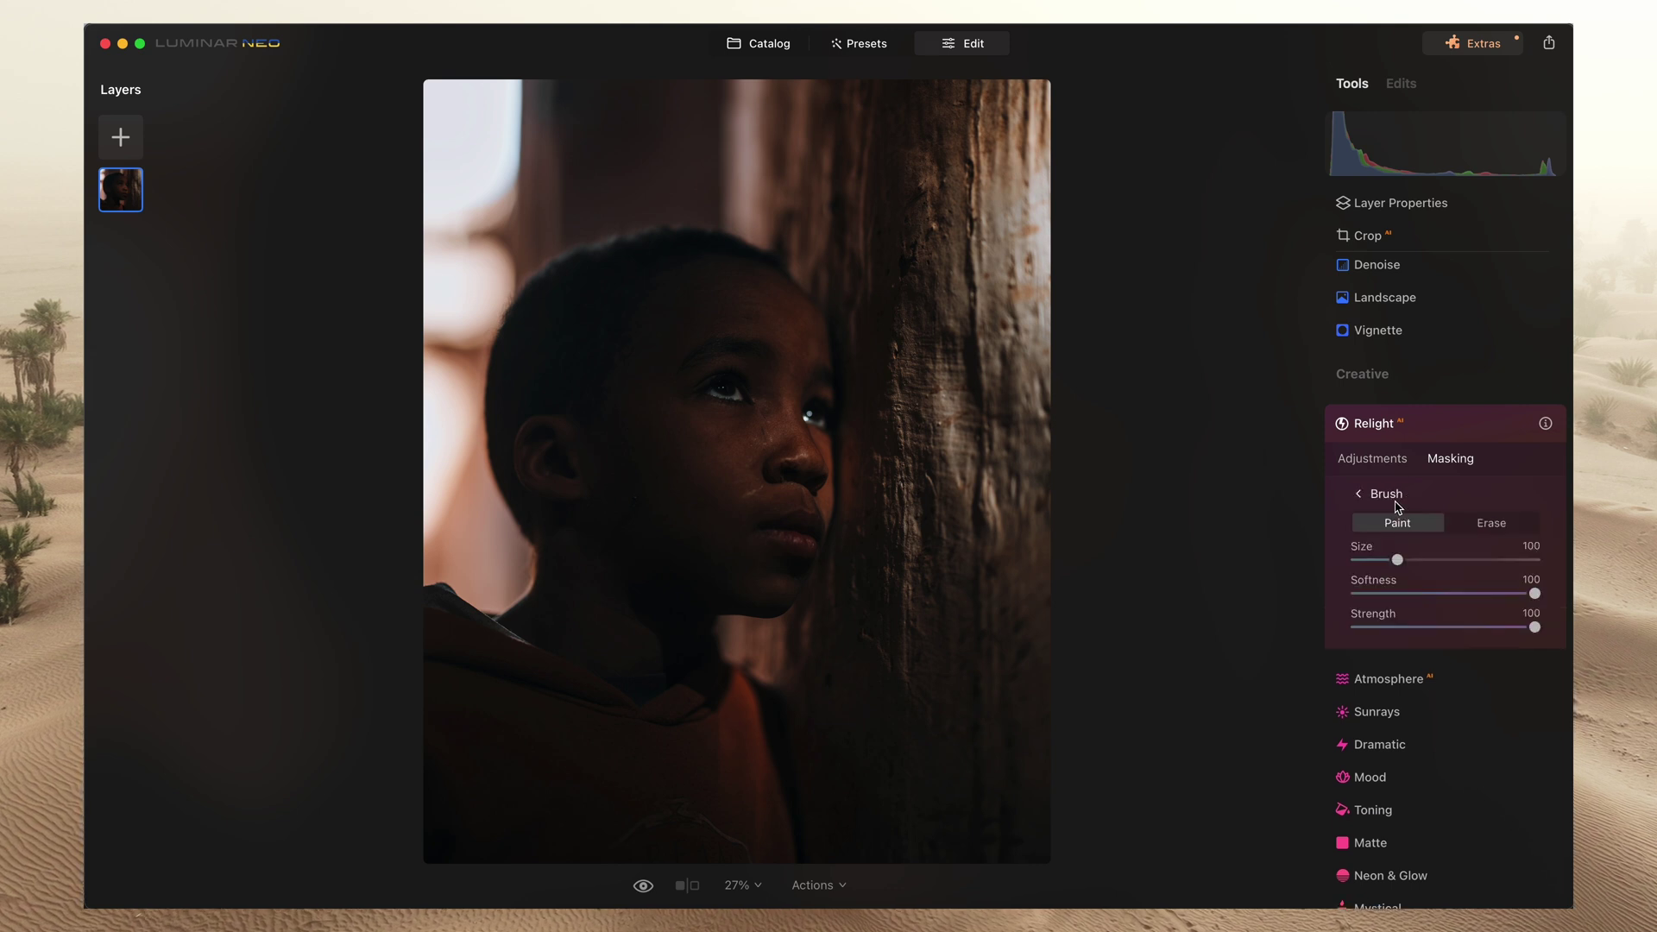
{"action": "left_click_drag", "start_coordinate": [1398, 560], "coordinate": [1441, 559]}
{"action": "mouse_move", "coordinate": [831, 472]}
{"action": "left_mouse_down"}
{"action": "mouse_move", "coordinate": [771, 473]}
{"action": "mouse_move", "coordinate": [787, 481]}
{"action": "mouse_move", "coordinate": [736, 445]}
{"action": "mouse_move", "coordinate": [740, 383]}
{"action": "mouse_move", "coordinate": [767, 376]}
{"action": "mouse_move", "coordinate": [794, 381]}
{"action": "mouse_move", "coordinate": [818, 436]}
{"action": "mouse_move", "coordinate": [777, 417]}
{"action": "left_mouse_up"}
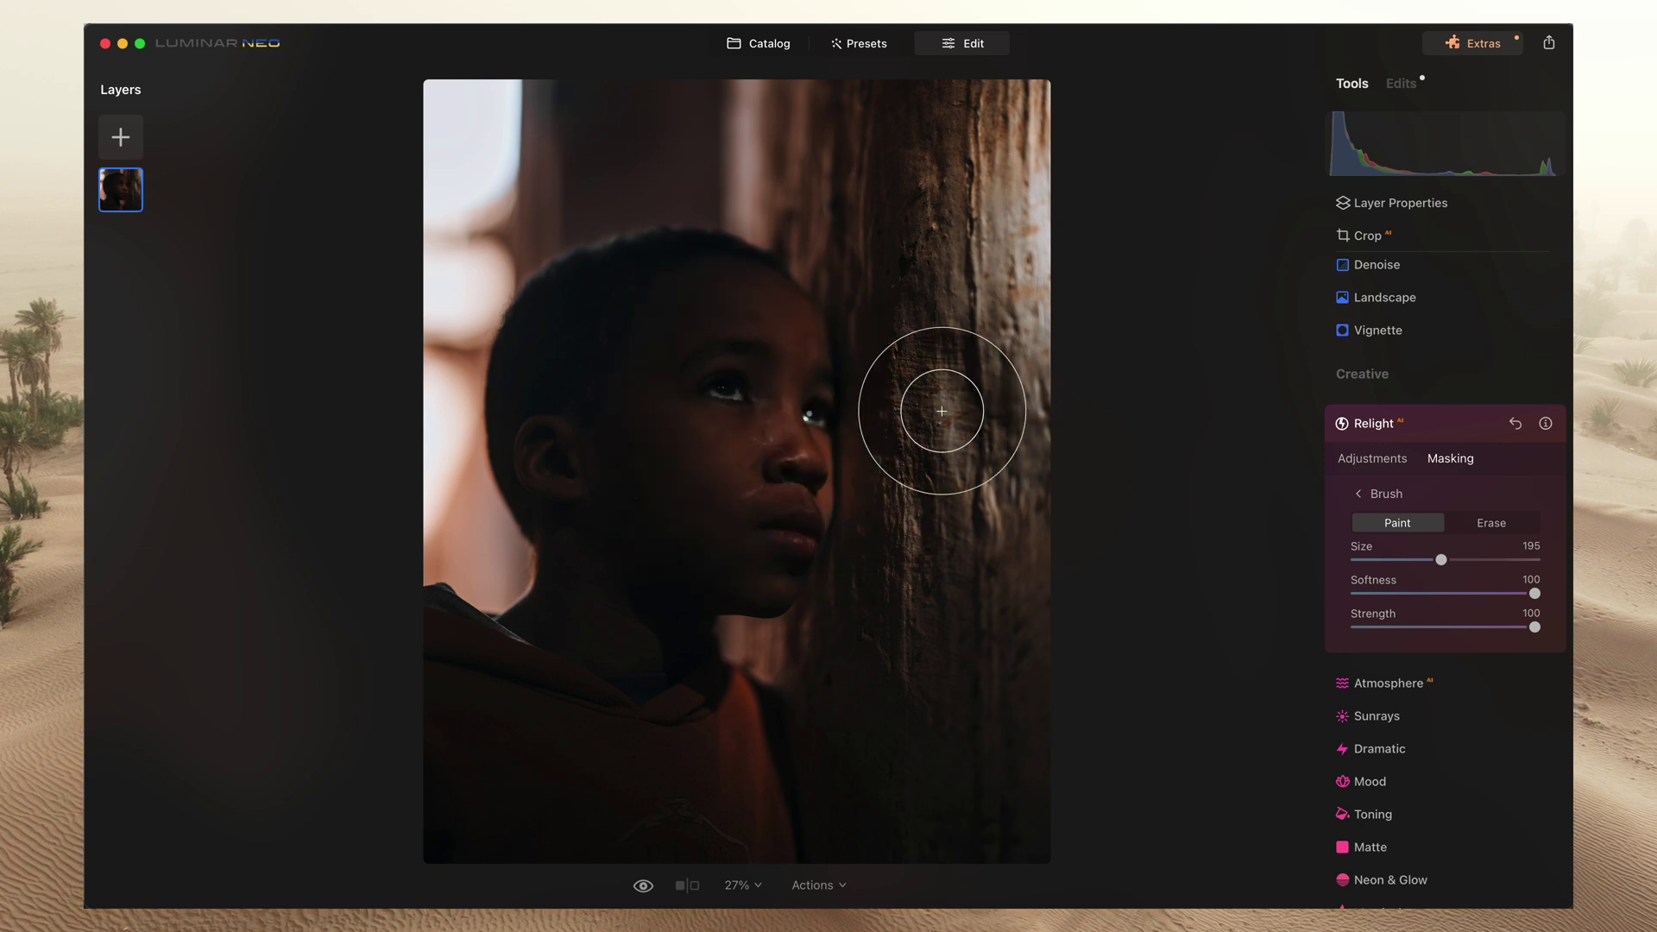
- Set Relight Brightness Near to 58 and Warmth Near to 15, compare with the original, then zoom out
{"action": "left_click", "coordinate": [1390, 456]}
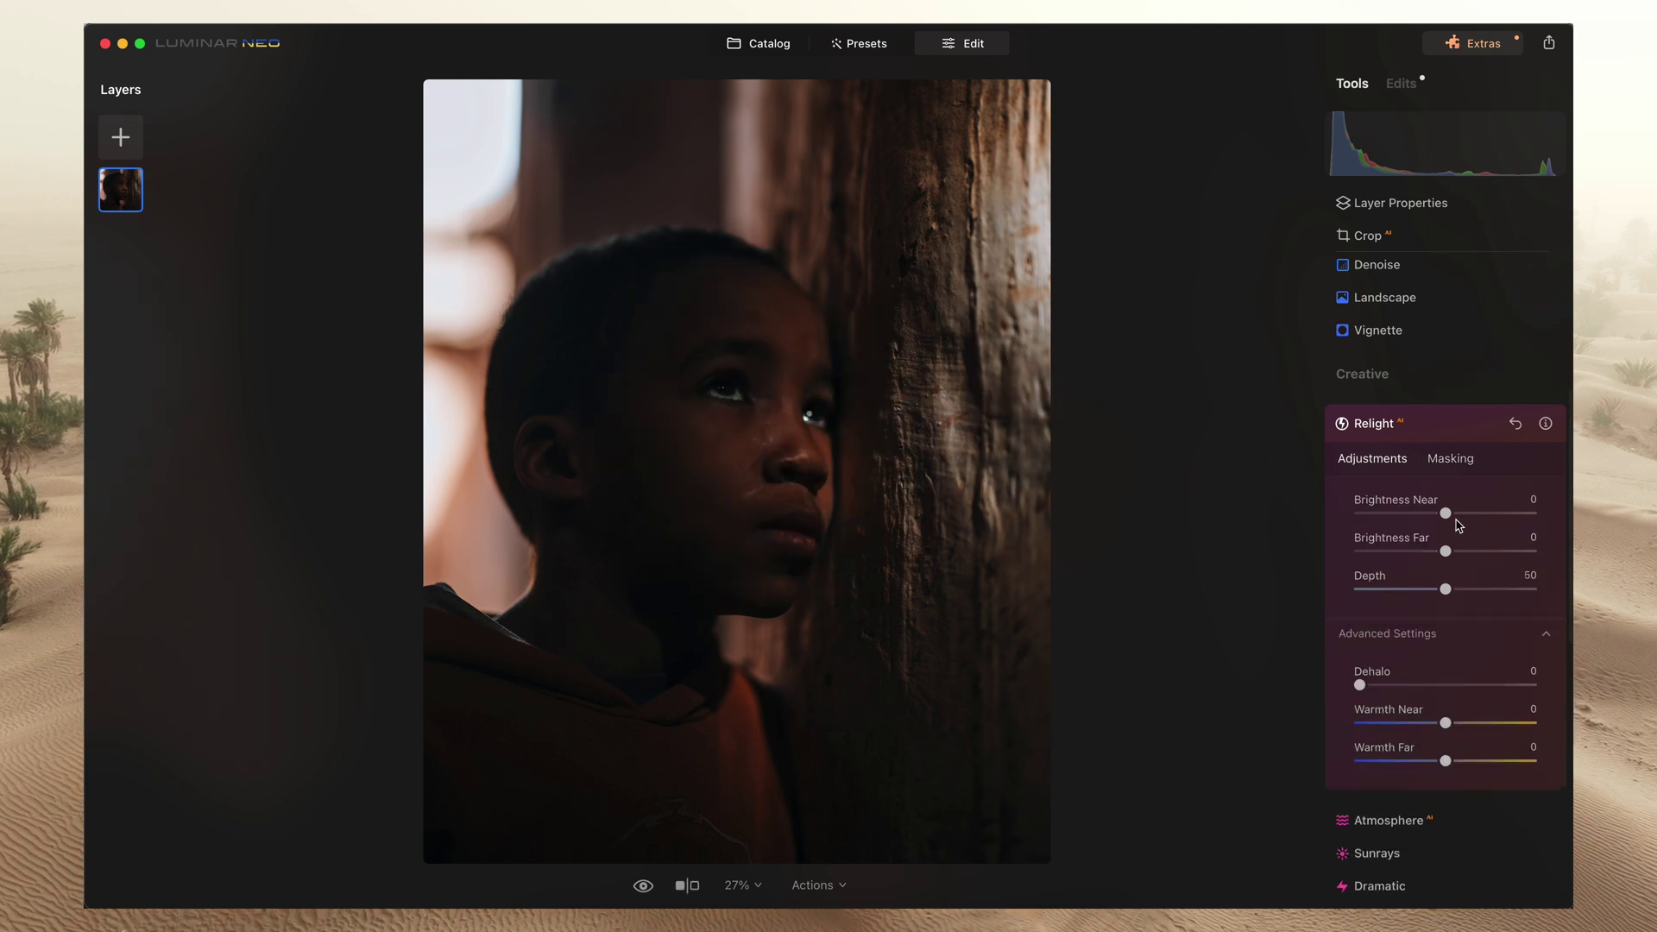
{"action": "left_click_drag", "start_coordinate": [1447, 514], "coordinate": [1508, 511]}
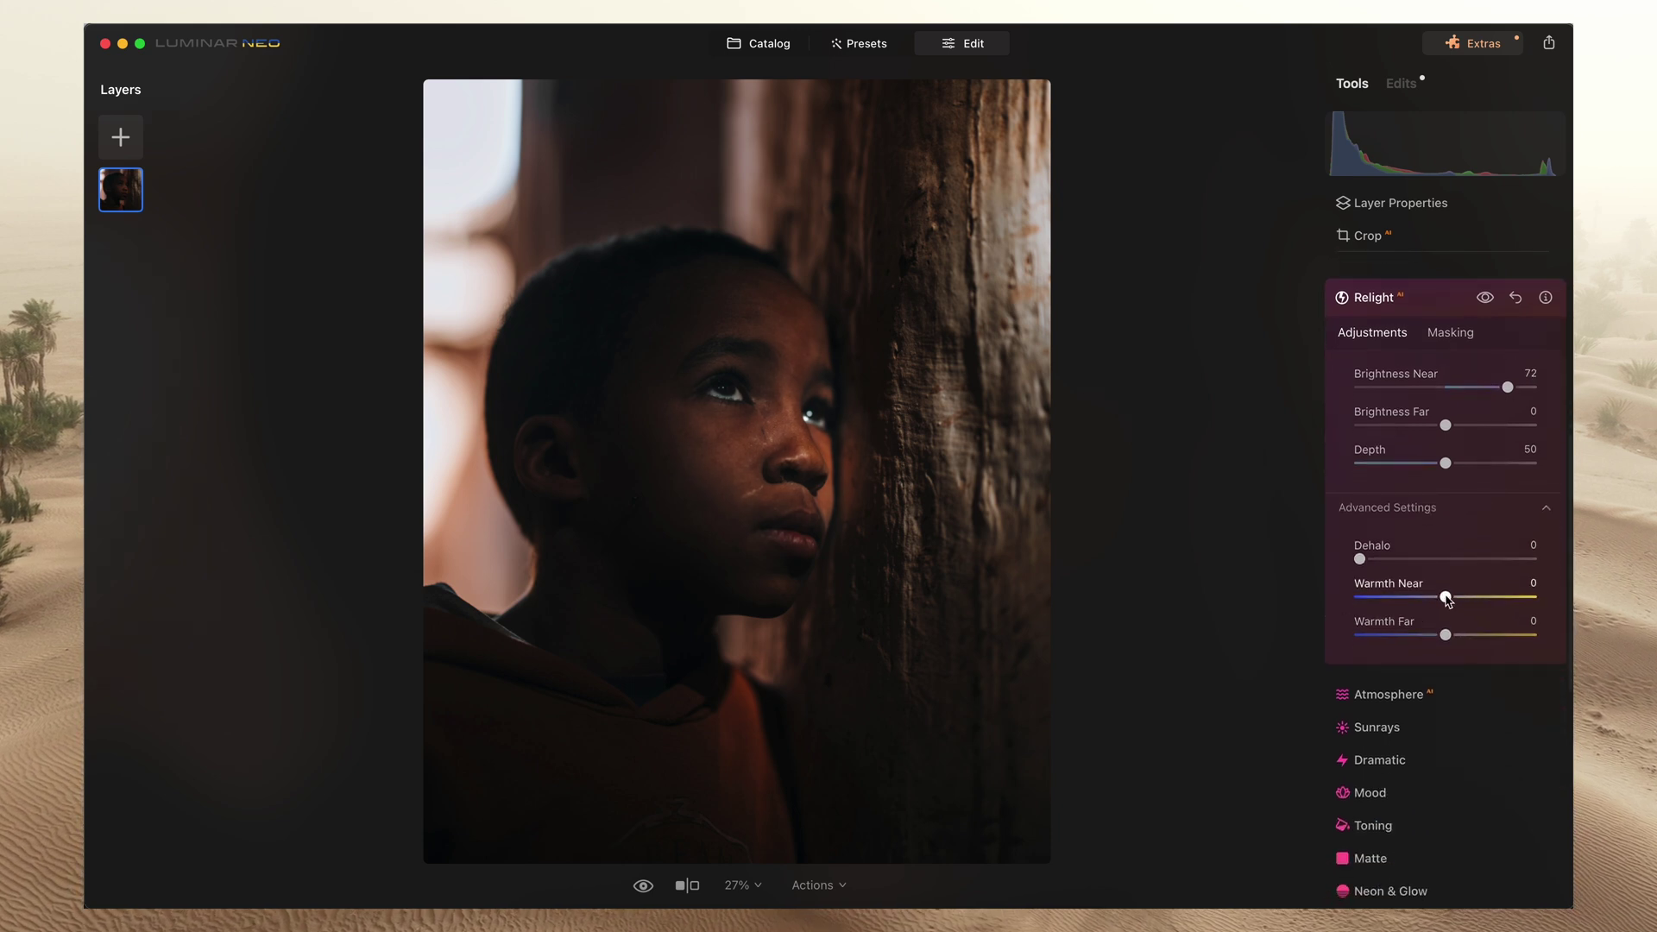
{"action": "left_click_drag", "start_coordinate": [1458, 596], "coordinate": [1471, 595]}
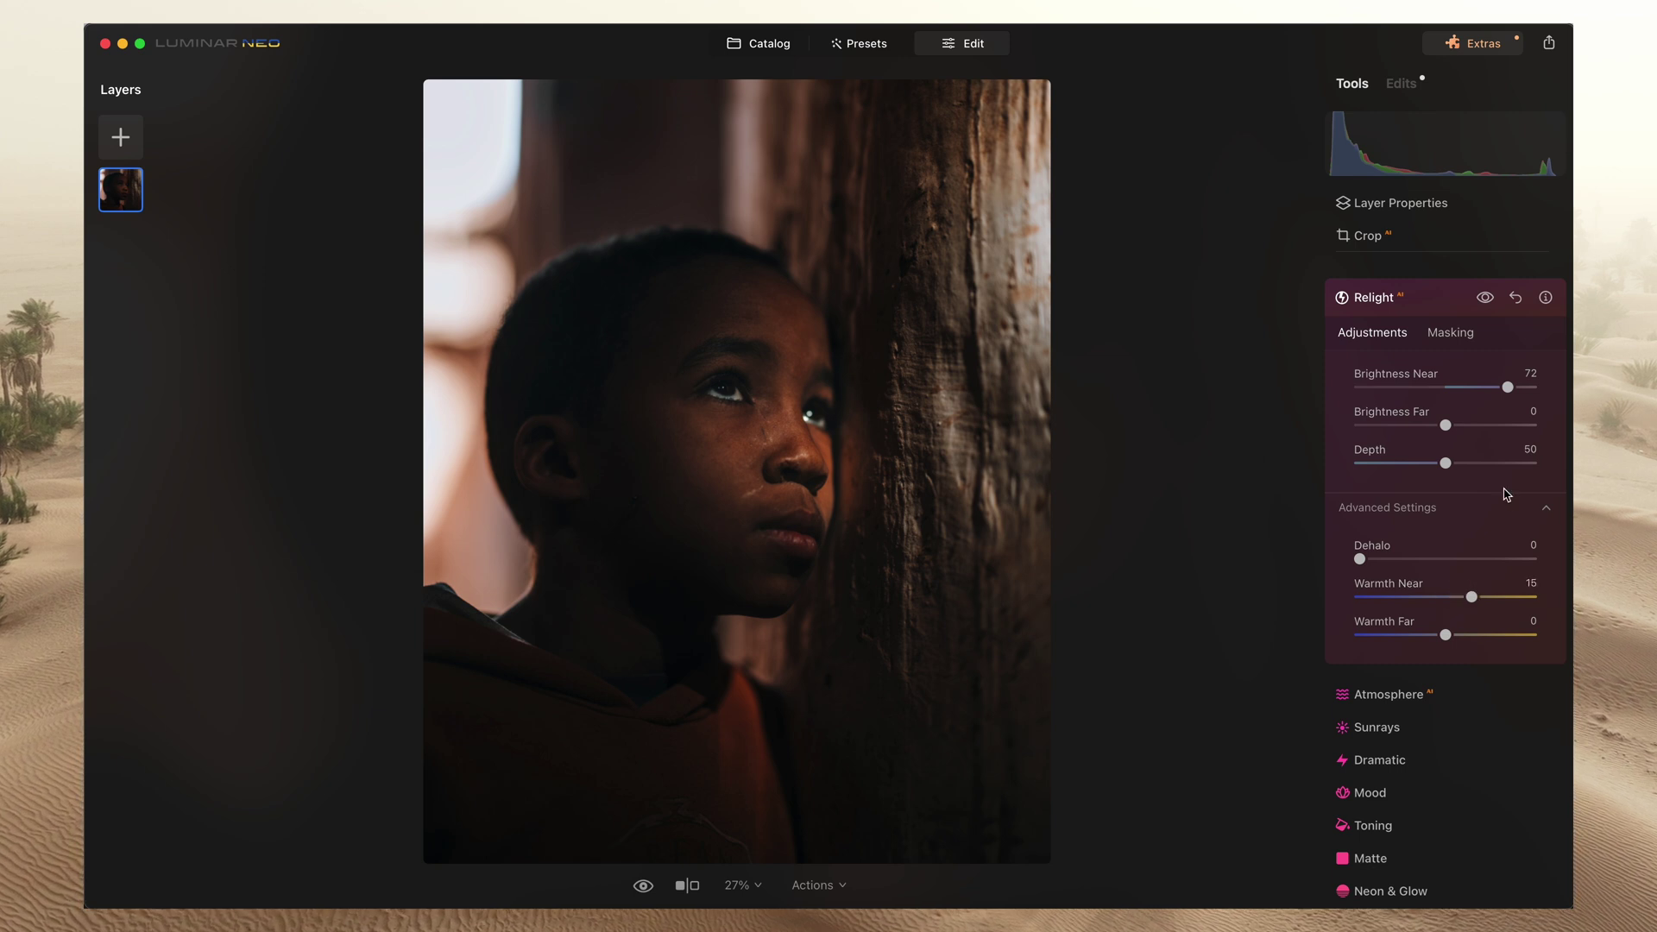
{"action": "left_click_drag", "start_coordinate": [1509, 482], "coordinate": [1497, 480]}
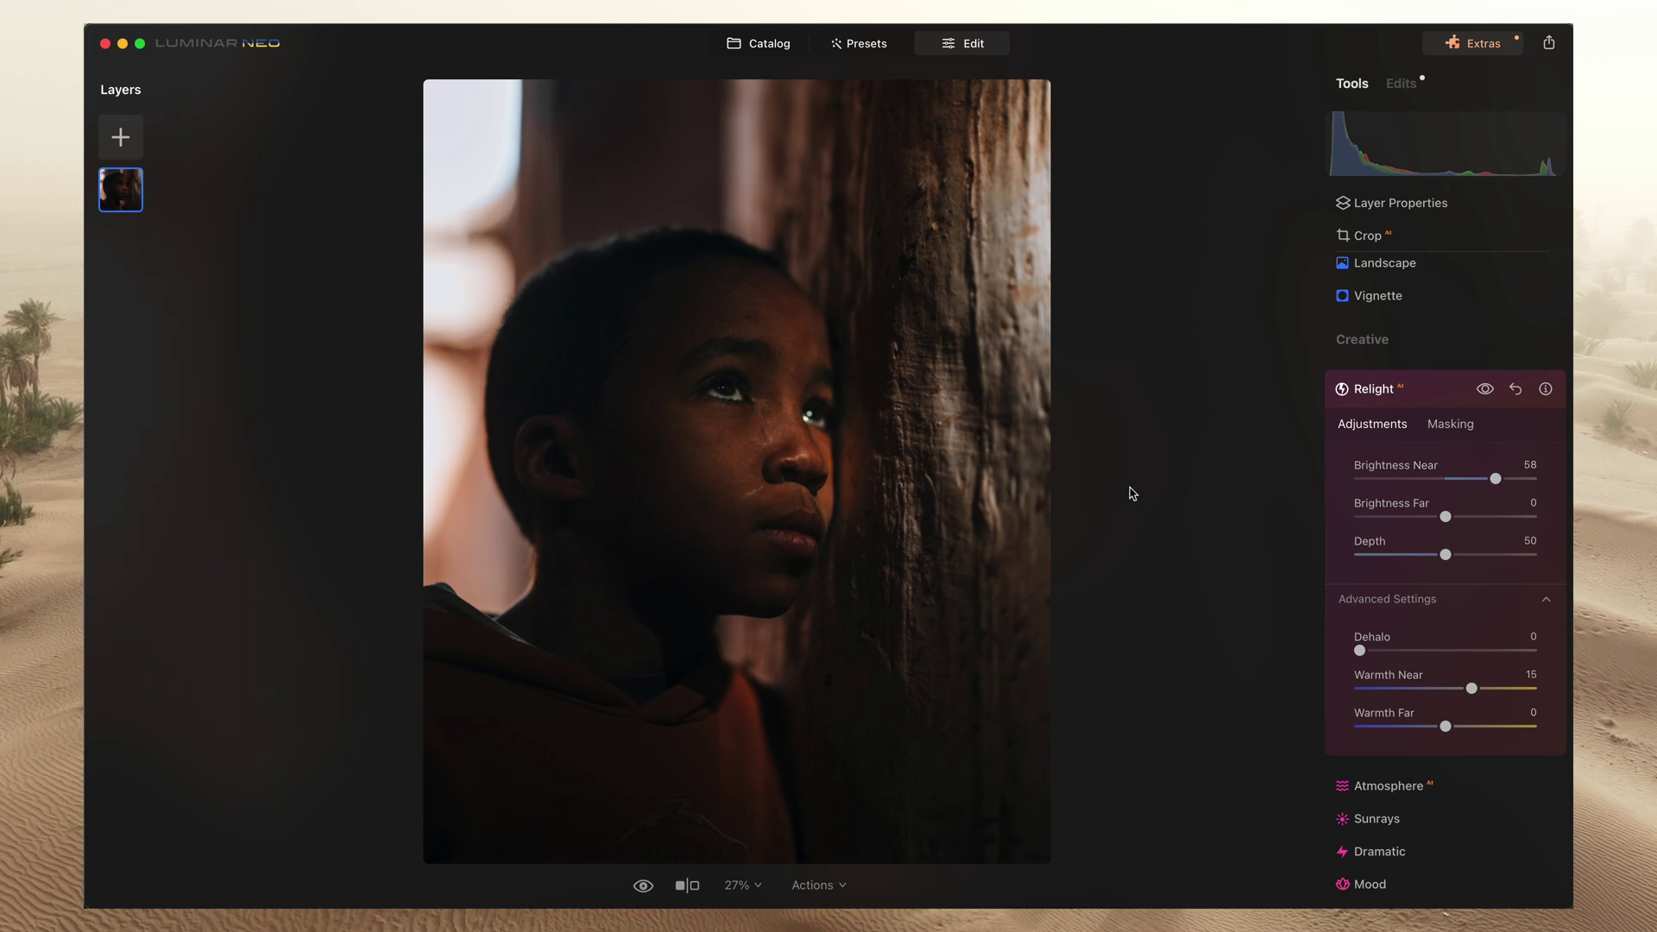
{"action": "key", "text": "backslash"}
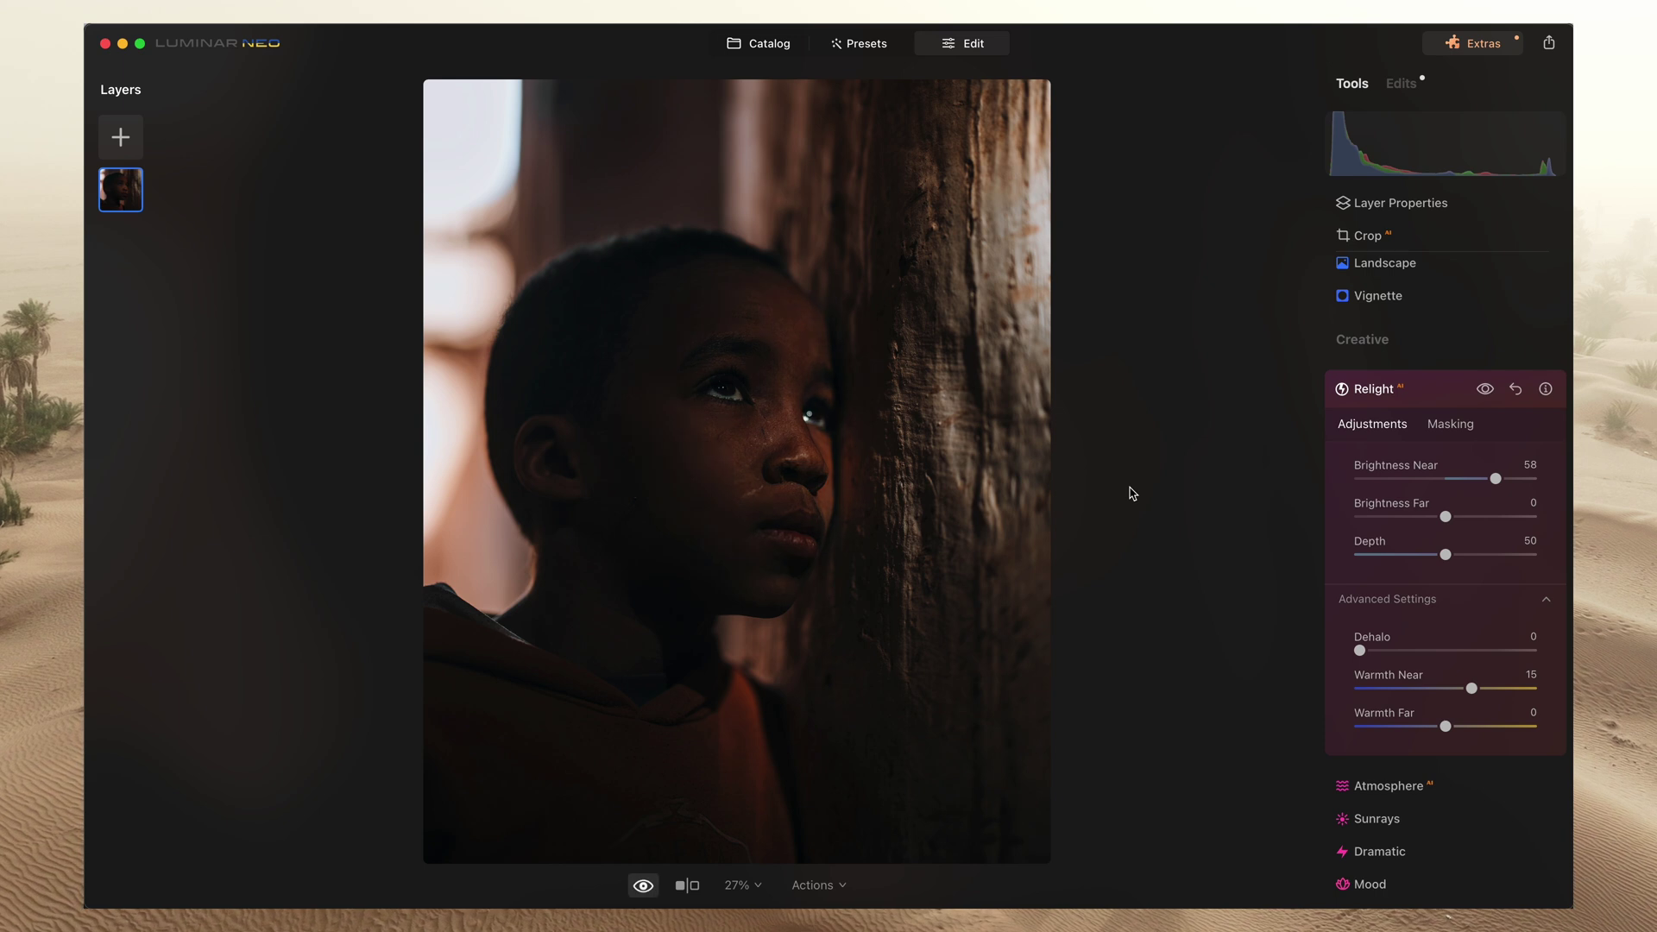
{"action": "key", "text": "backslash"}
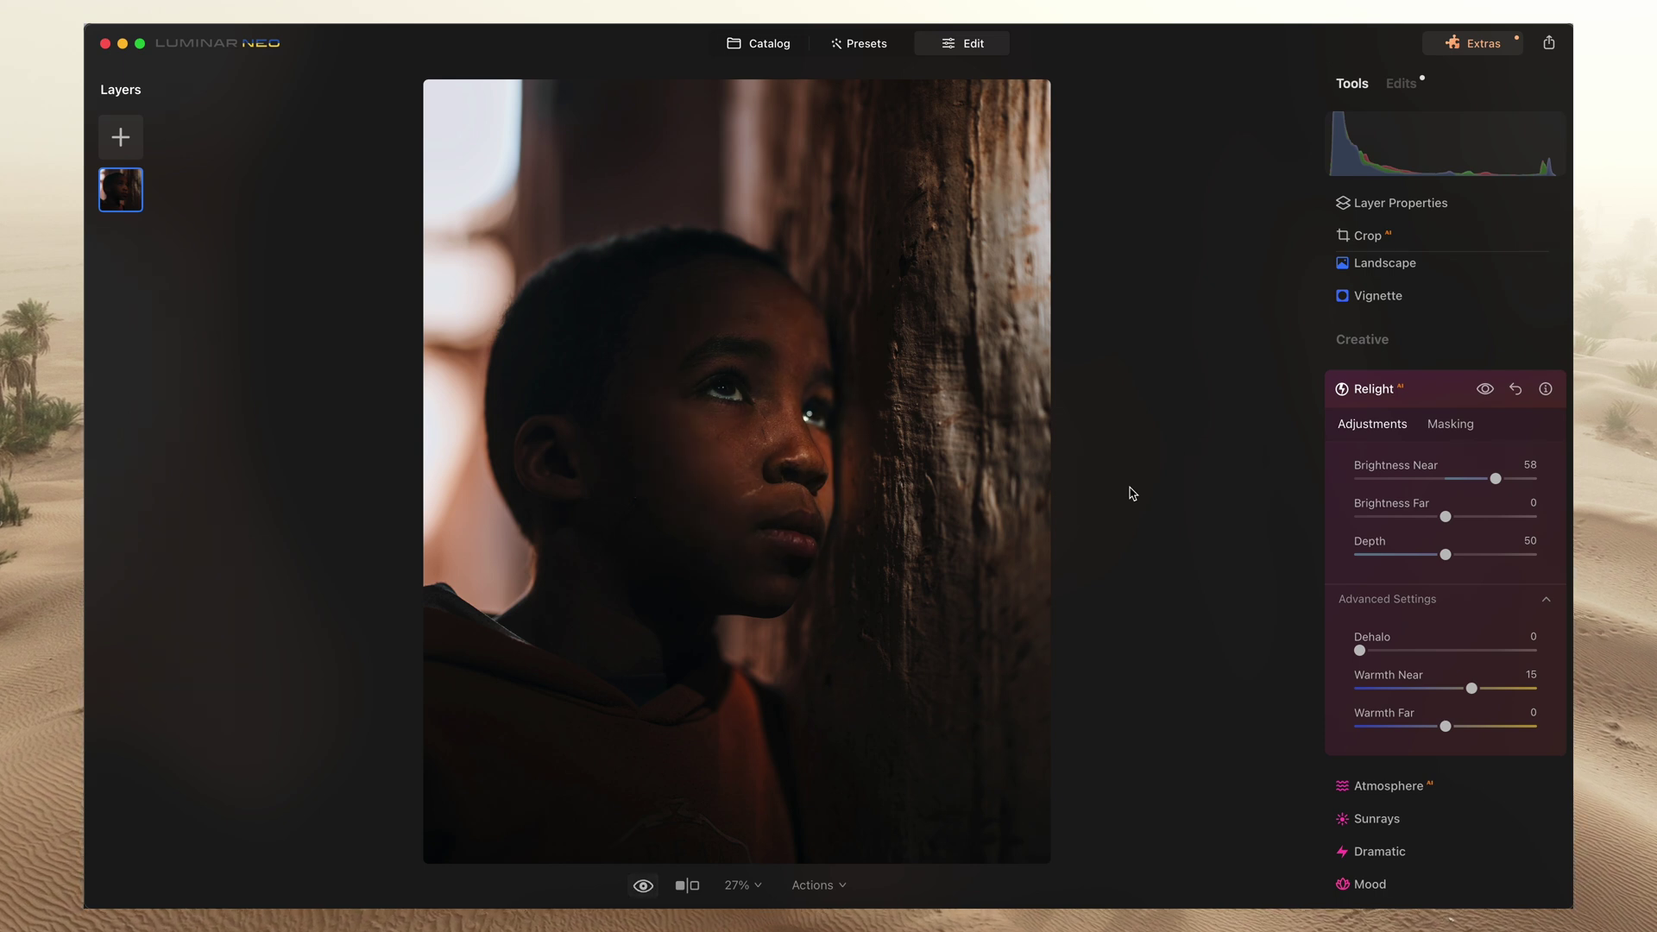
{"action": "key", "text": "super+minus"}
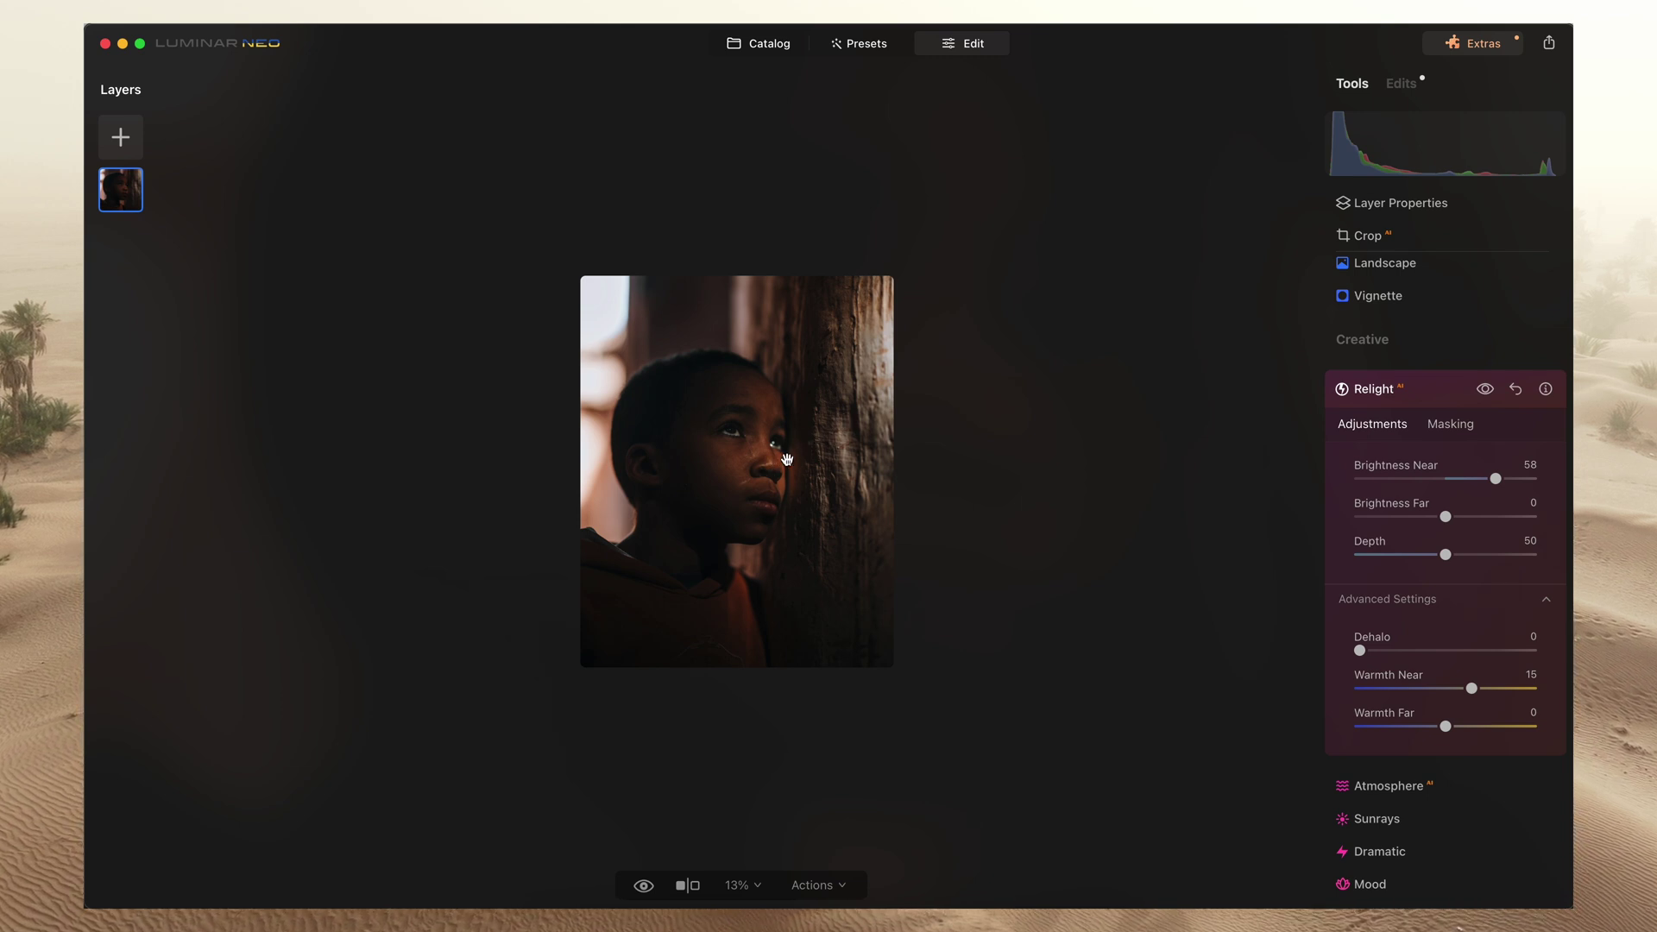
{"action": "scroll", "coordinate": [1444, 402], "scroll_direction": "down", "scroll_amount": 5}
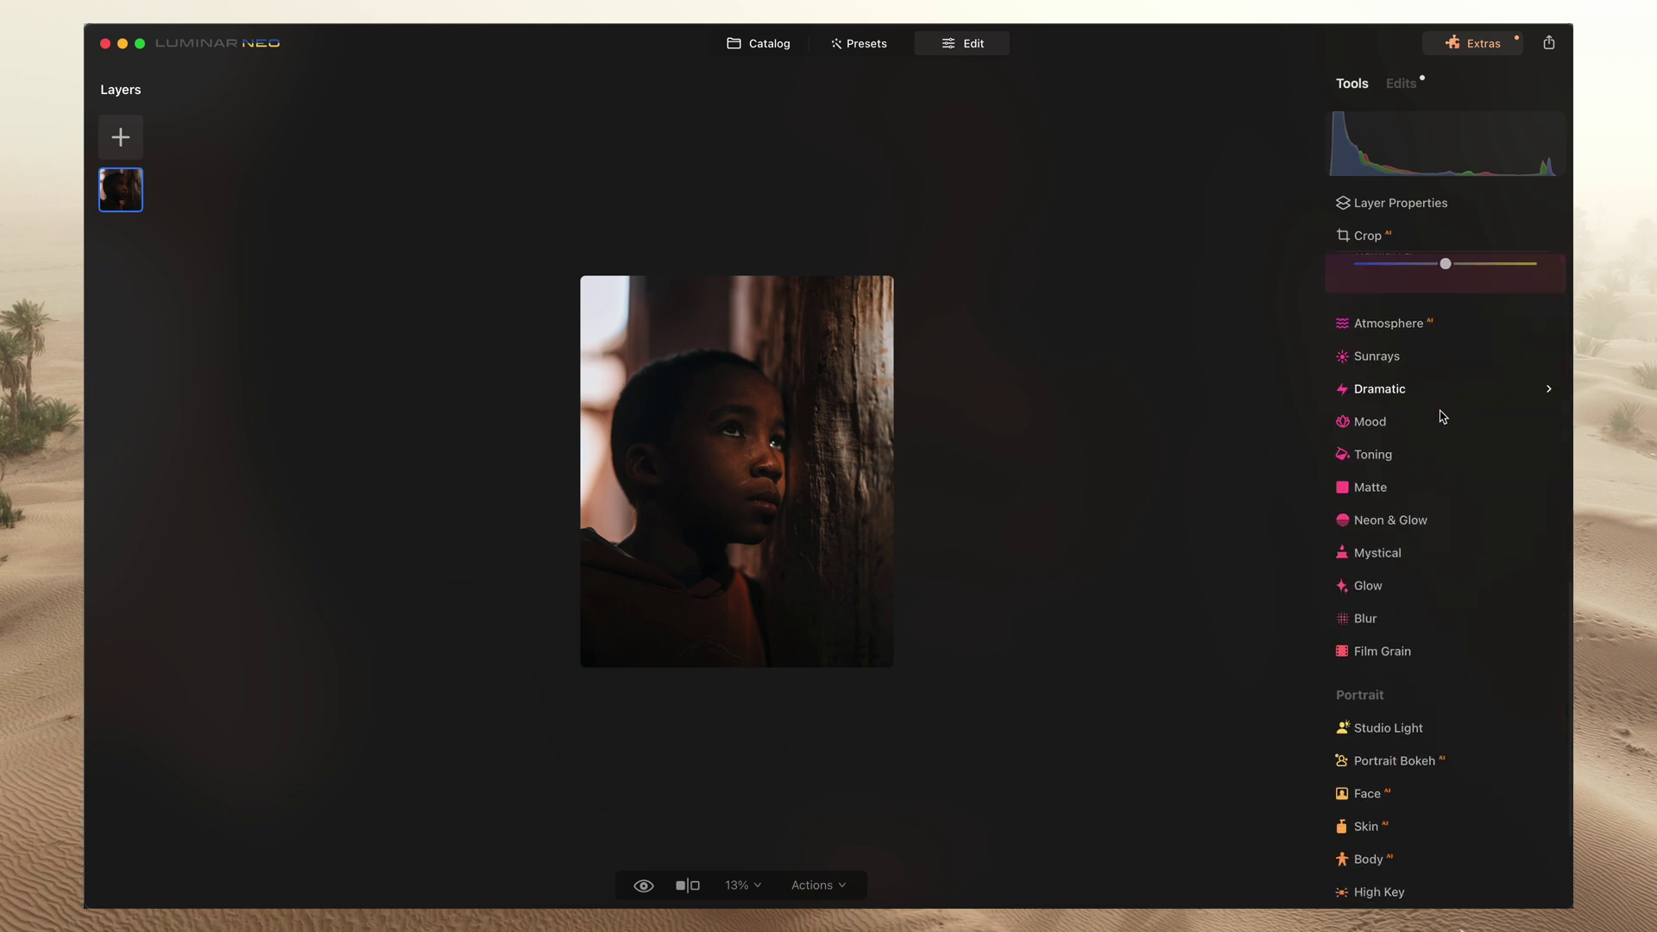
{"action": "left_click", "coordinate": [1379, 653]}
{"action": "left_click_drag", "start_coordinate": [1359, 457], "coordinate": [1439, 458]}
{"action": "key", "text": "super+0"}
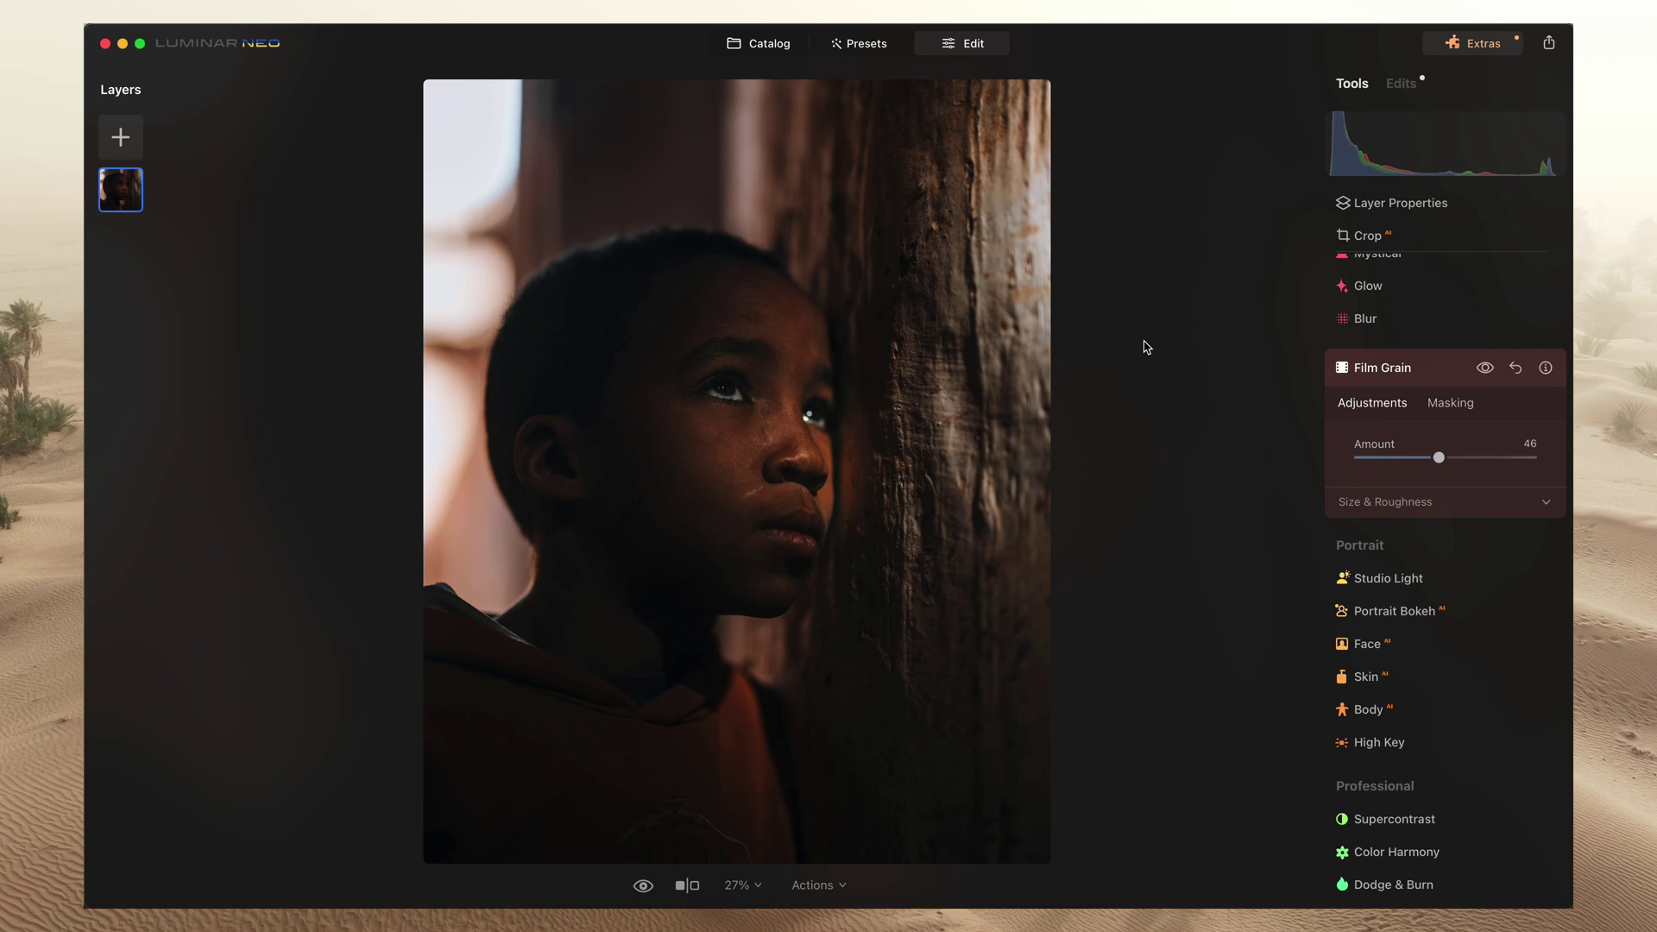
{"action": "scroll", "coordinate": [1473, 449], "scroll_direction": "up", "scroll_amount": 5}
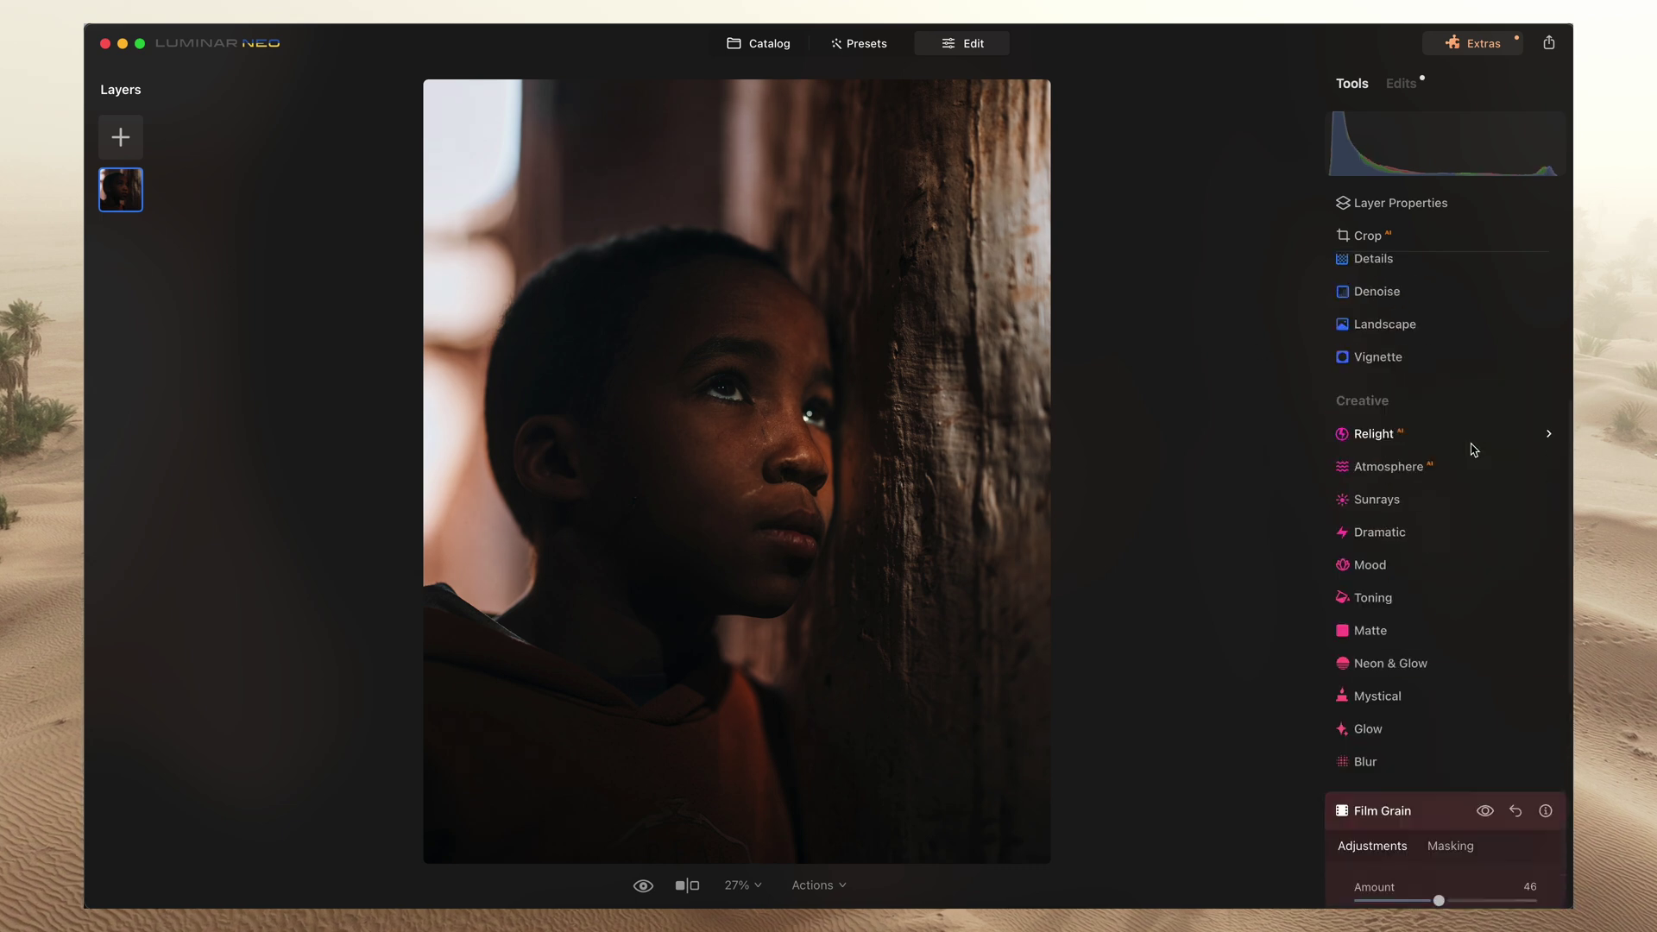
{"action": "left_click", "coordinate": [1404, 358]}
{"action": "left_click_drag", "start_coordinate": [1448, 458], "coordinate": [1399, 457]}
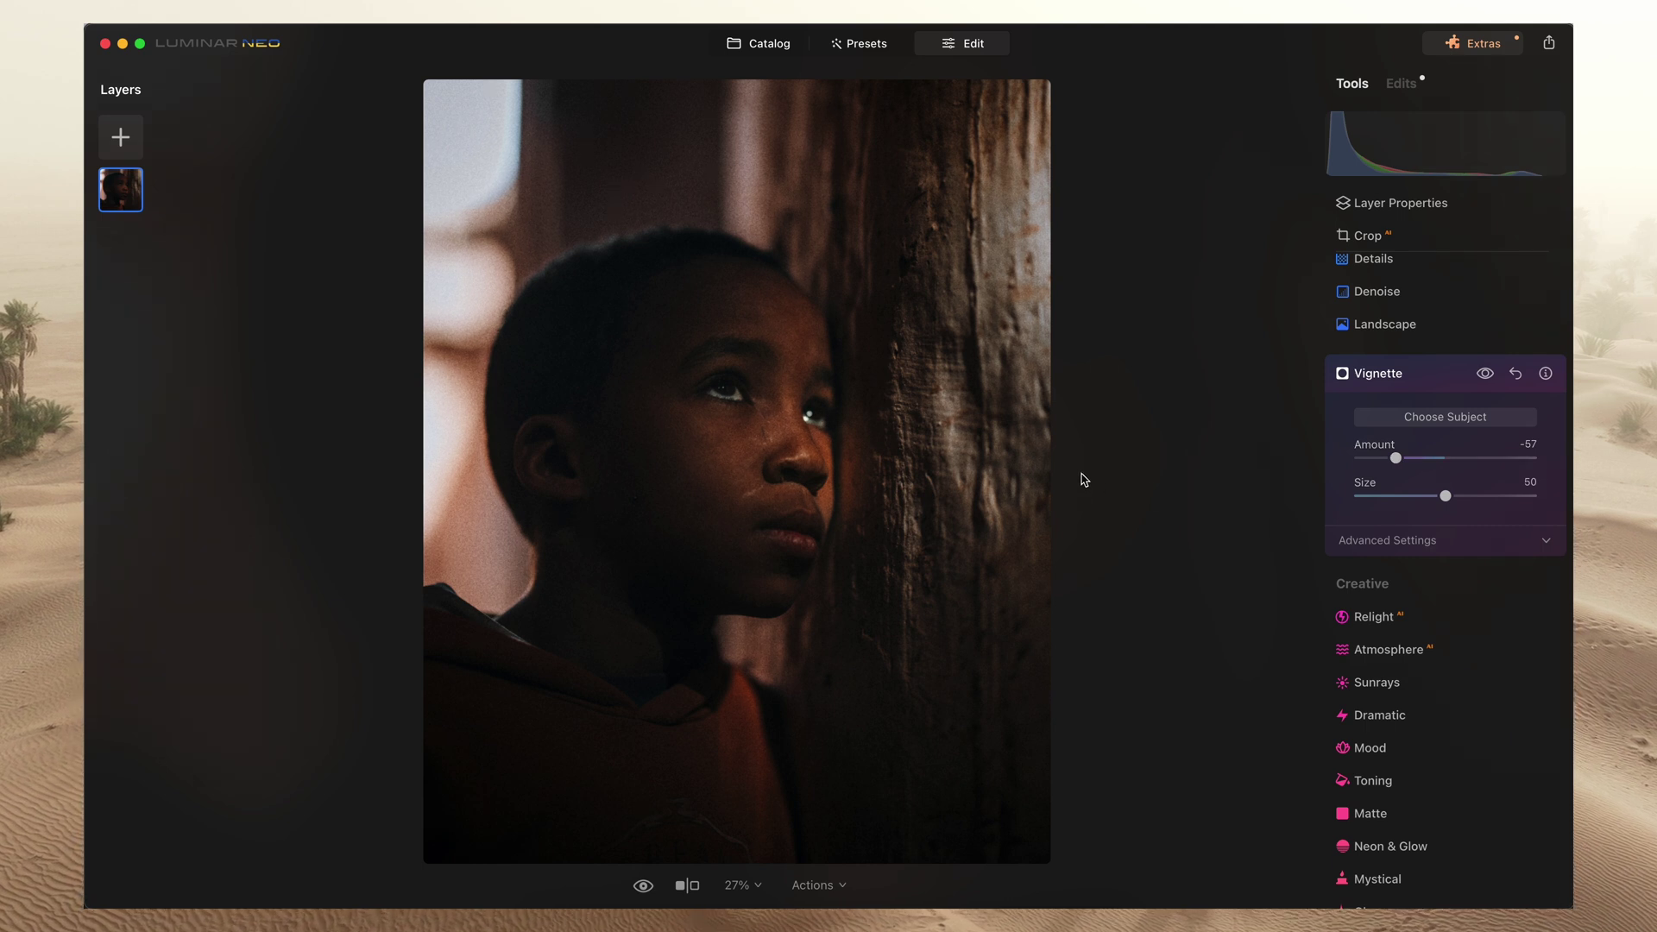
{"action": "key", "text": "backslash"}
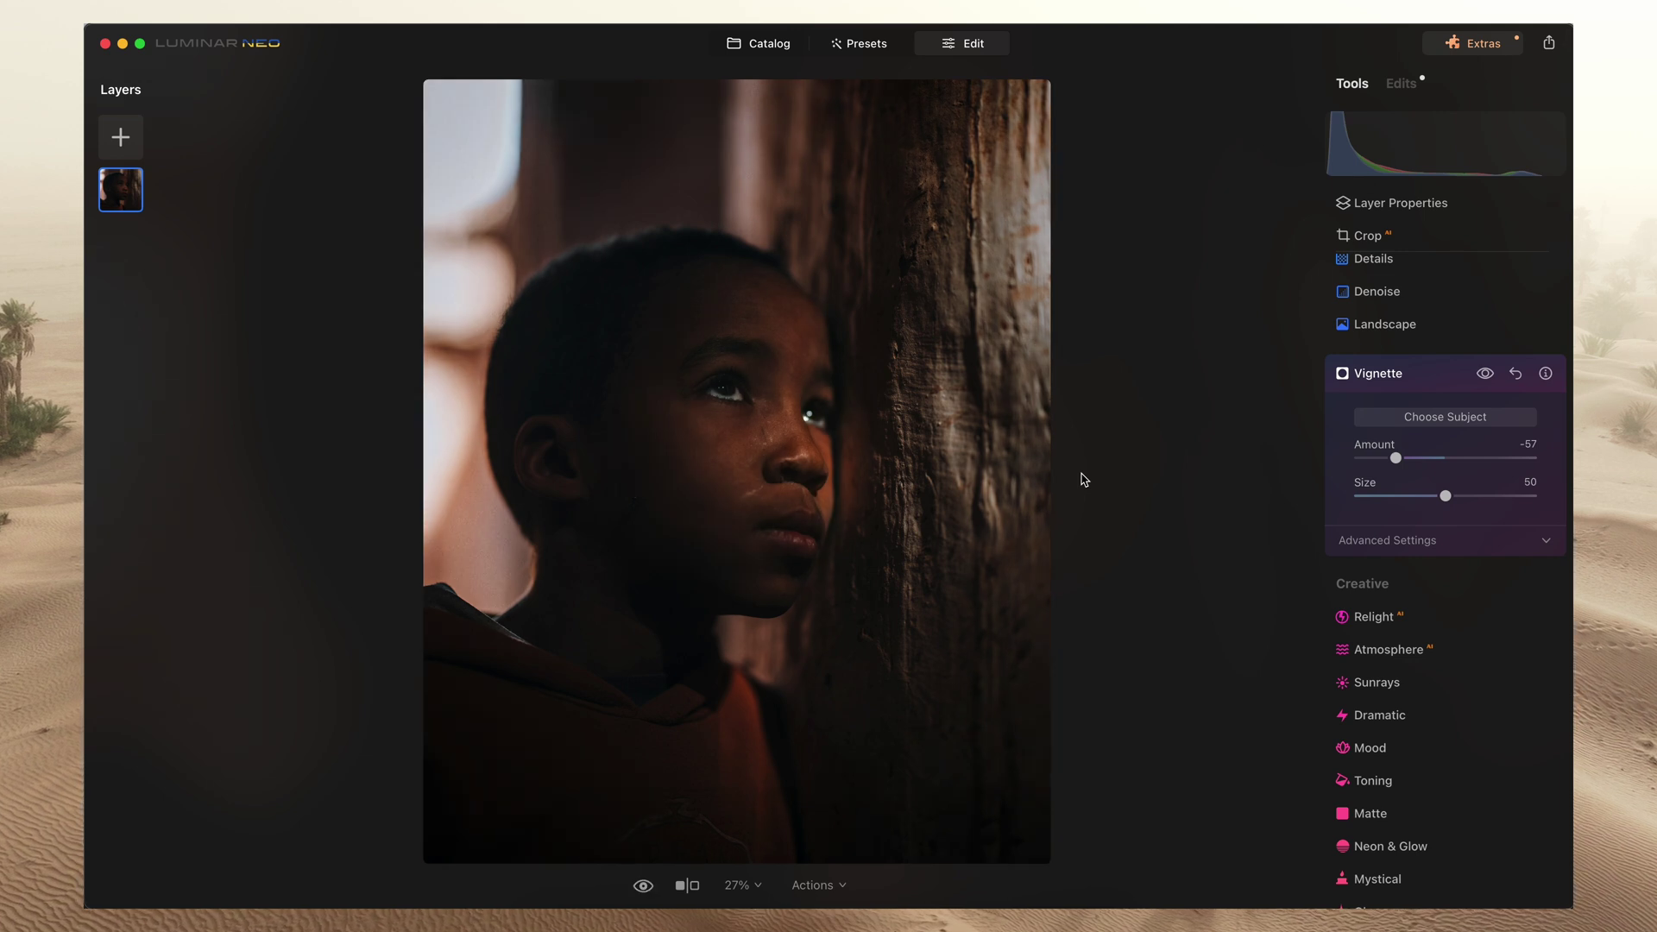
{"action": "key", "text": "backslash"}
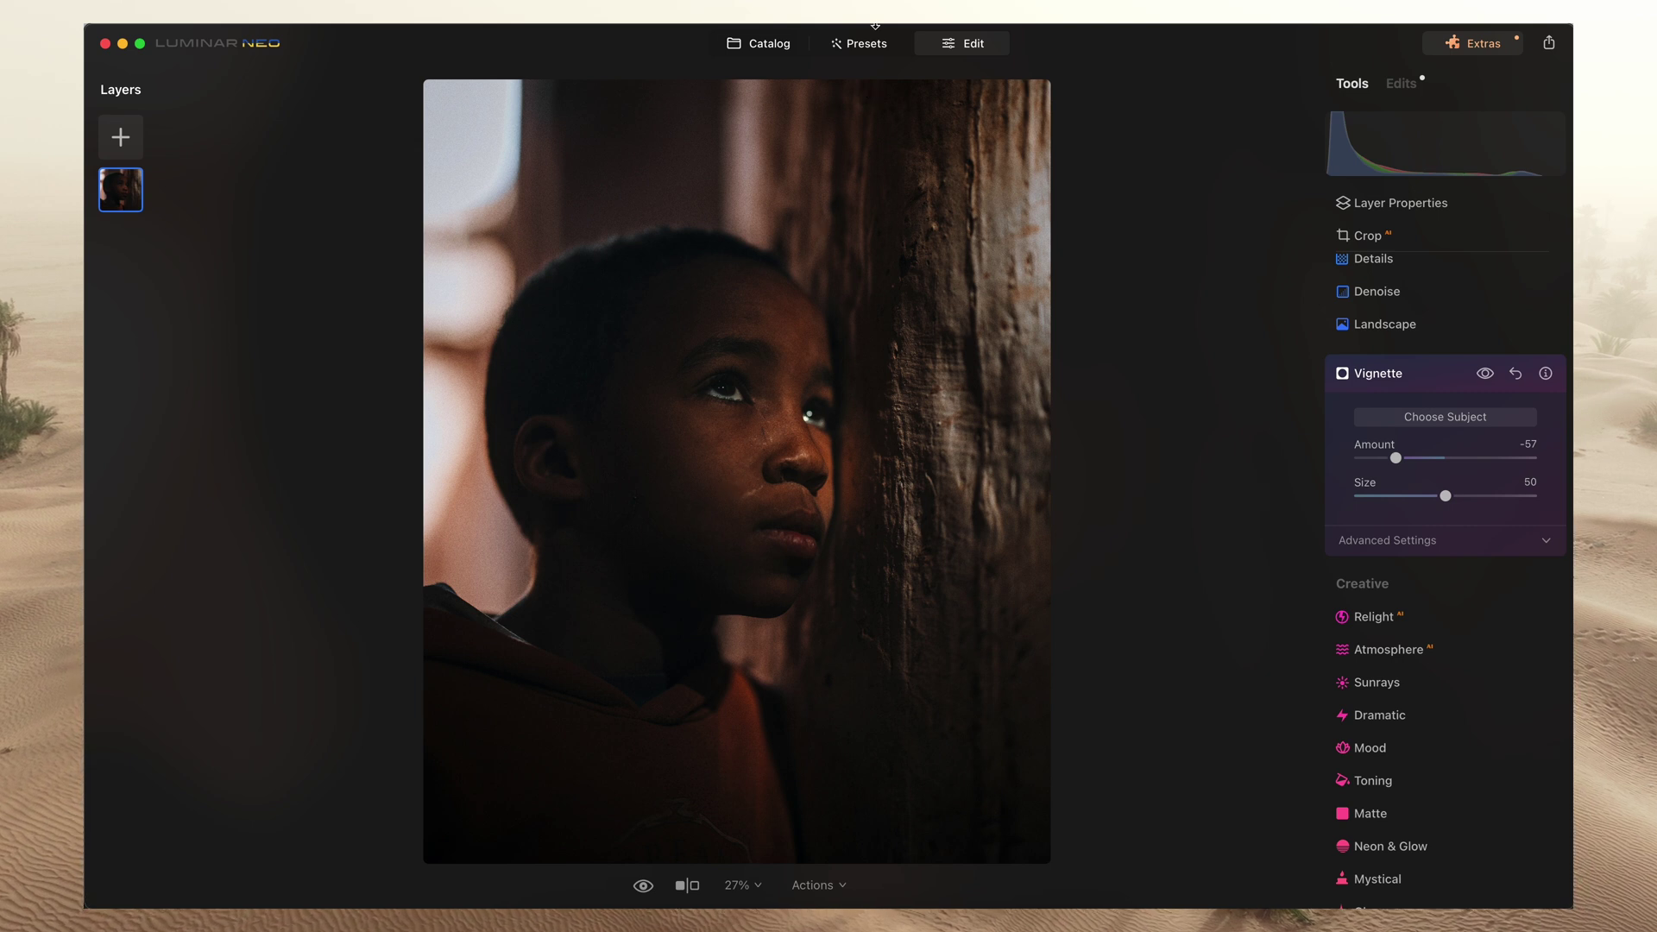
- Open the corridor photo 4O1A0983-2.jpg from the Catalog in the Edit workspace
{"action": "left_click", "coordinate": [754, 48]}
{"action": "double_click", "coordinate": [591, 166]}
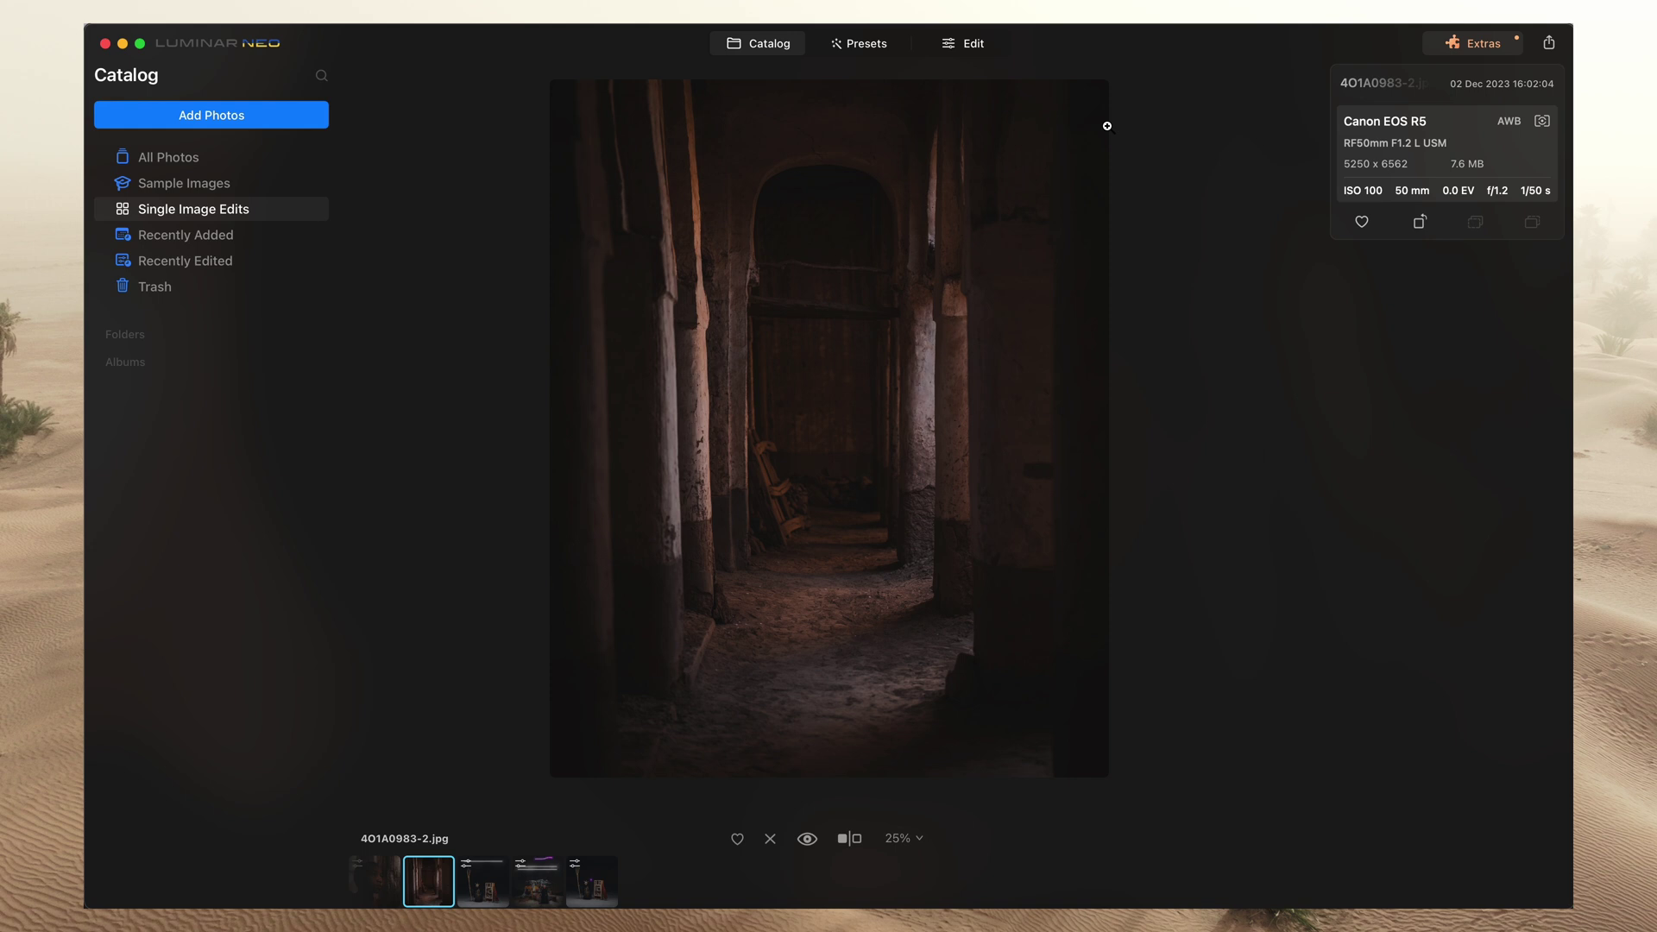
{"action": "left_click", "coordinate": [988, 49]}
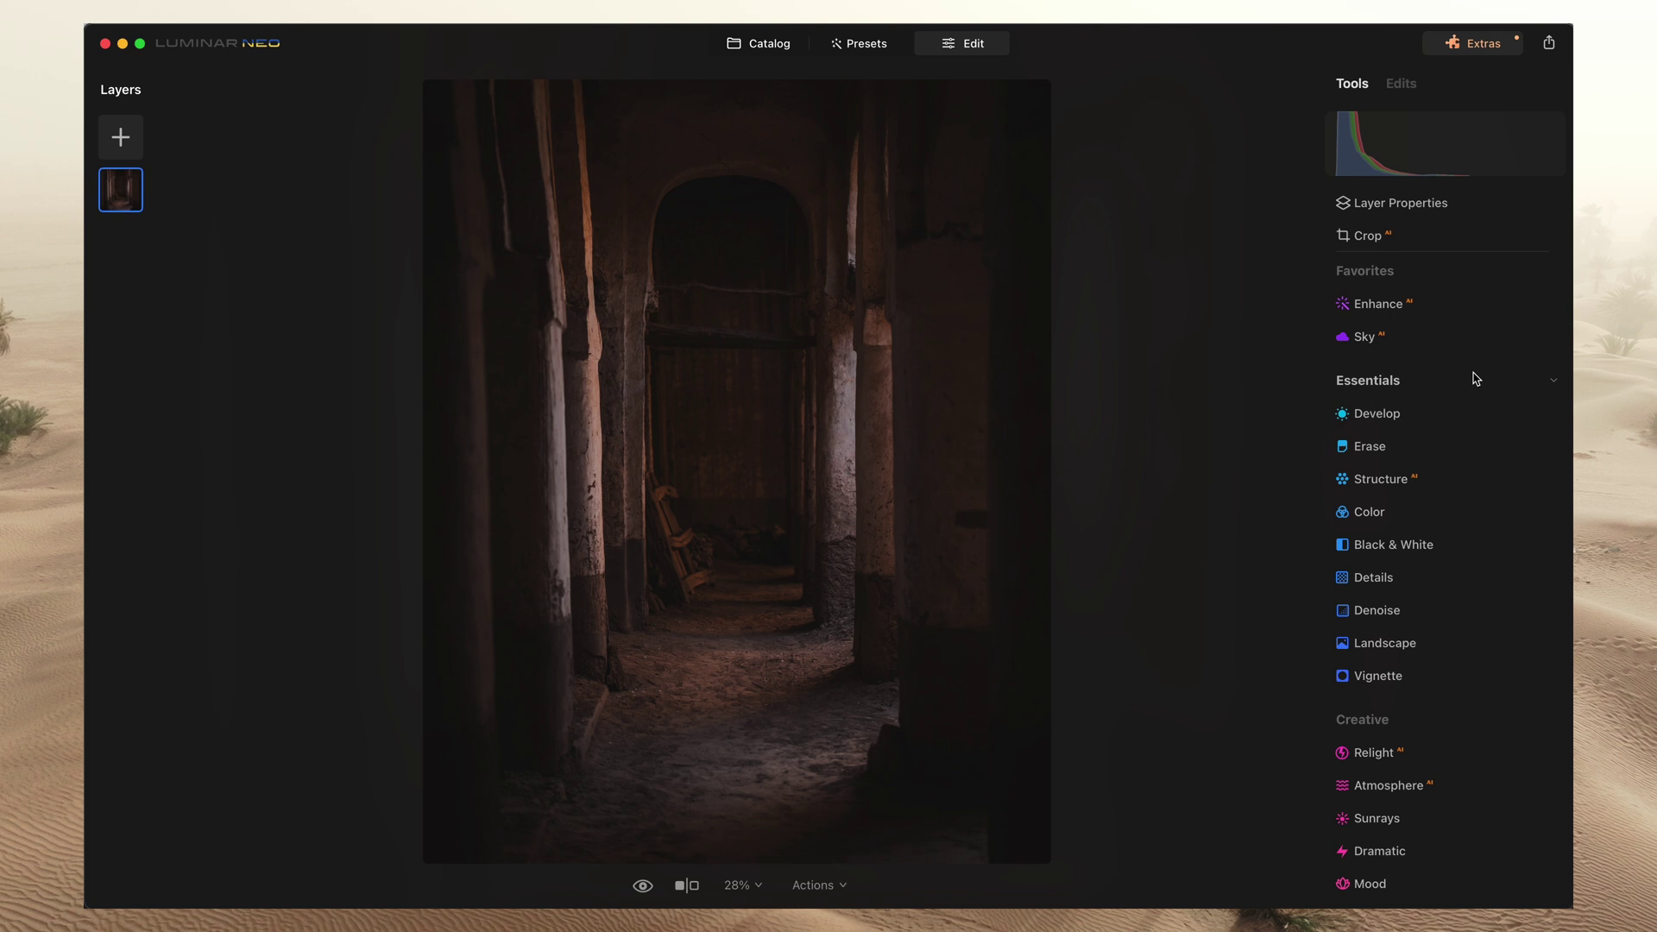
- Paint a Relight Brush mask across the corridor floor with brush size 65
{"action": "scroll", "coordinate": [1472, 384], "scroll_direction": "down", "scroll_amount": 6}
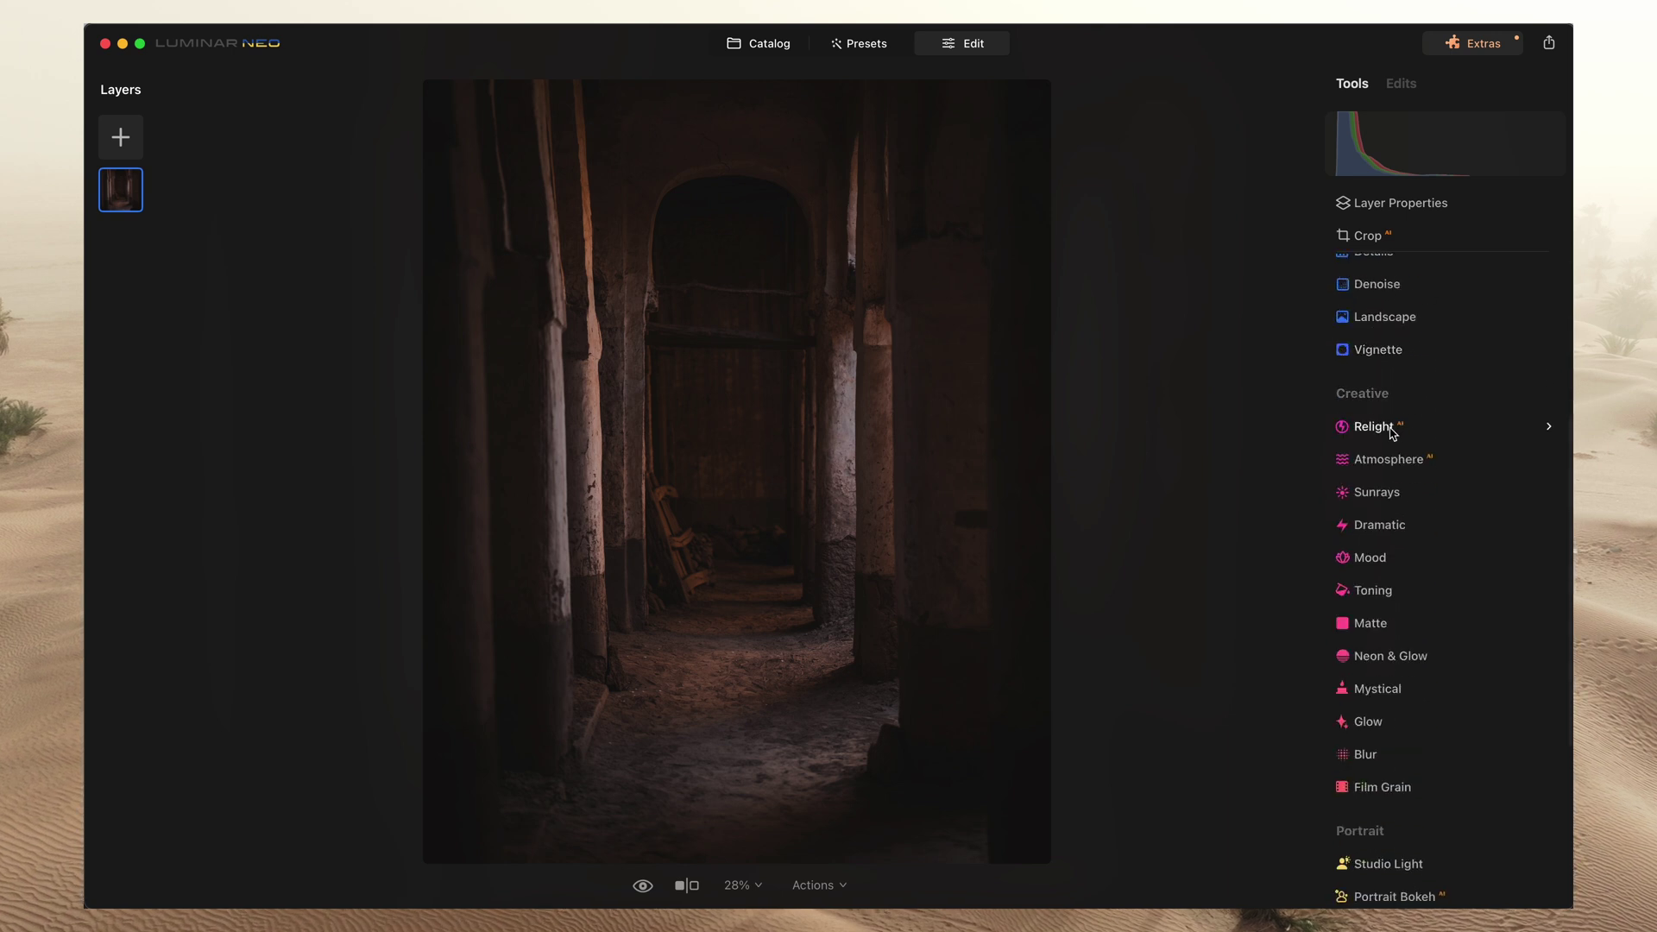
{"action": "left_click", "coordinate": [1390, 429]}
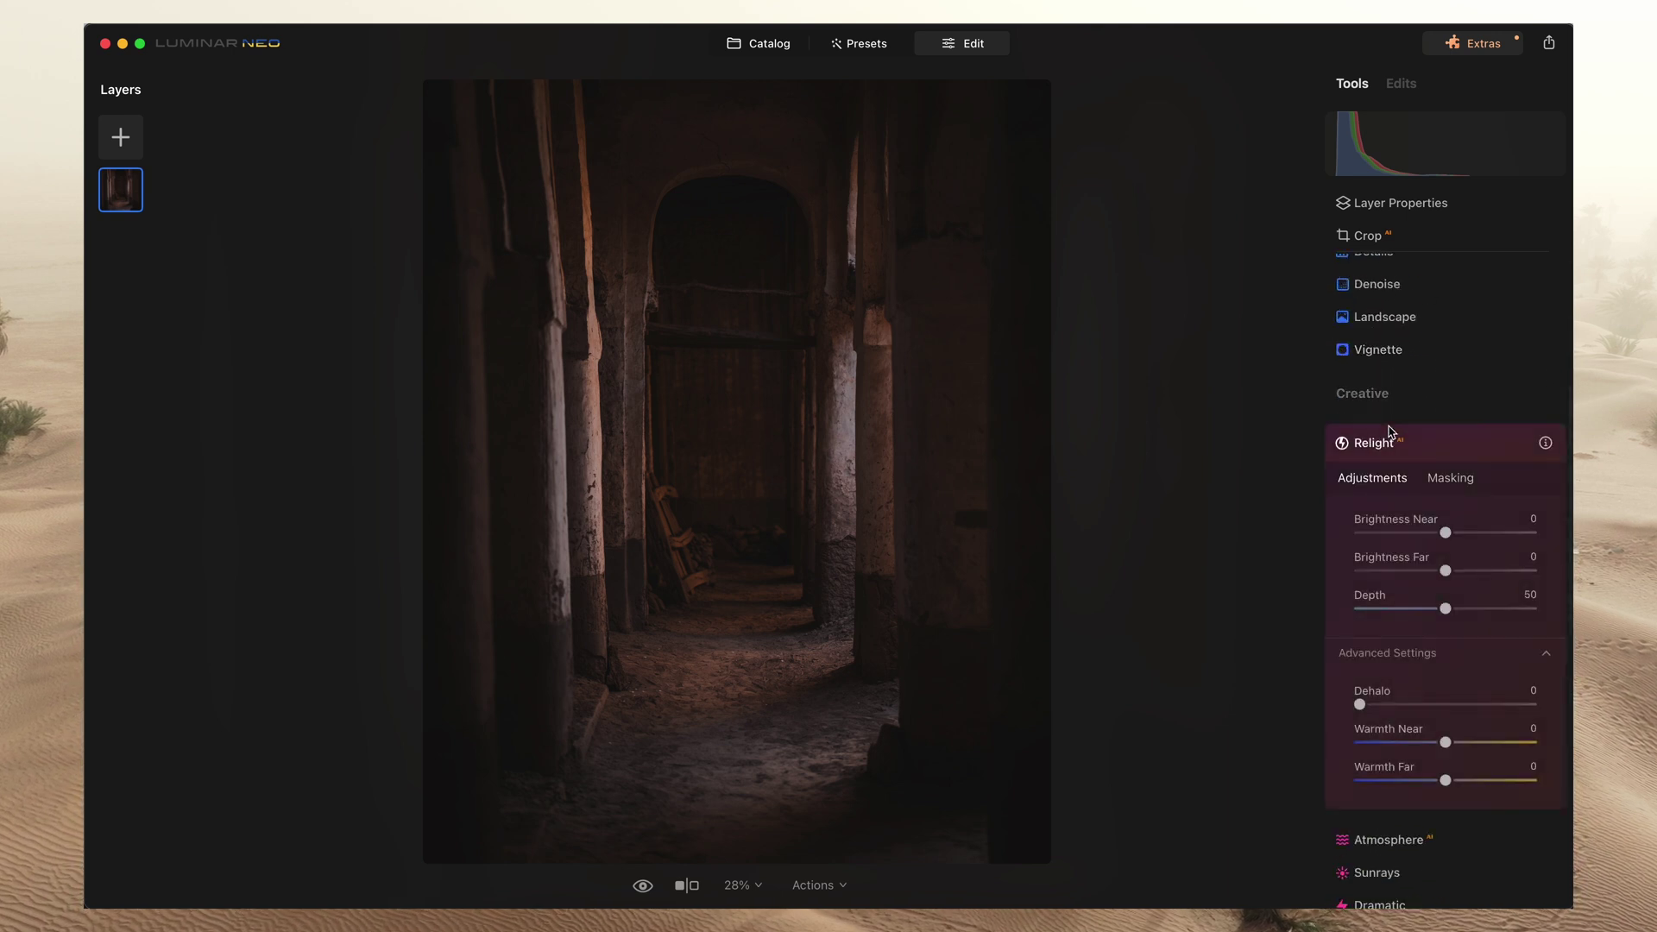
{"action": "left_click", "coordinate": [1435, 488]}
{"action": "left_click", "coordinate": [1384, 517]}
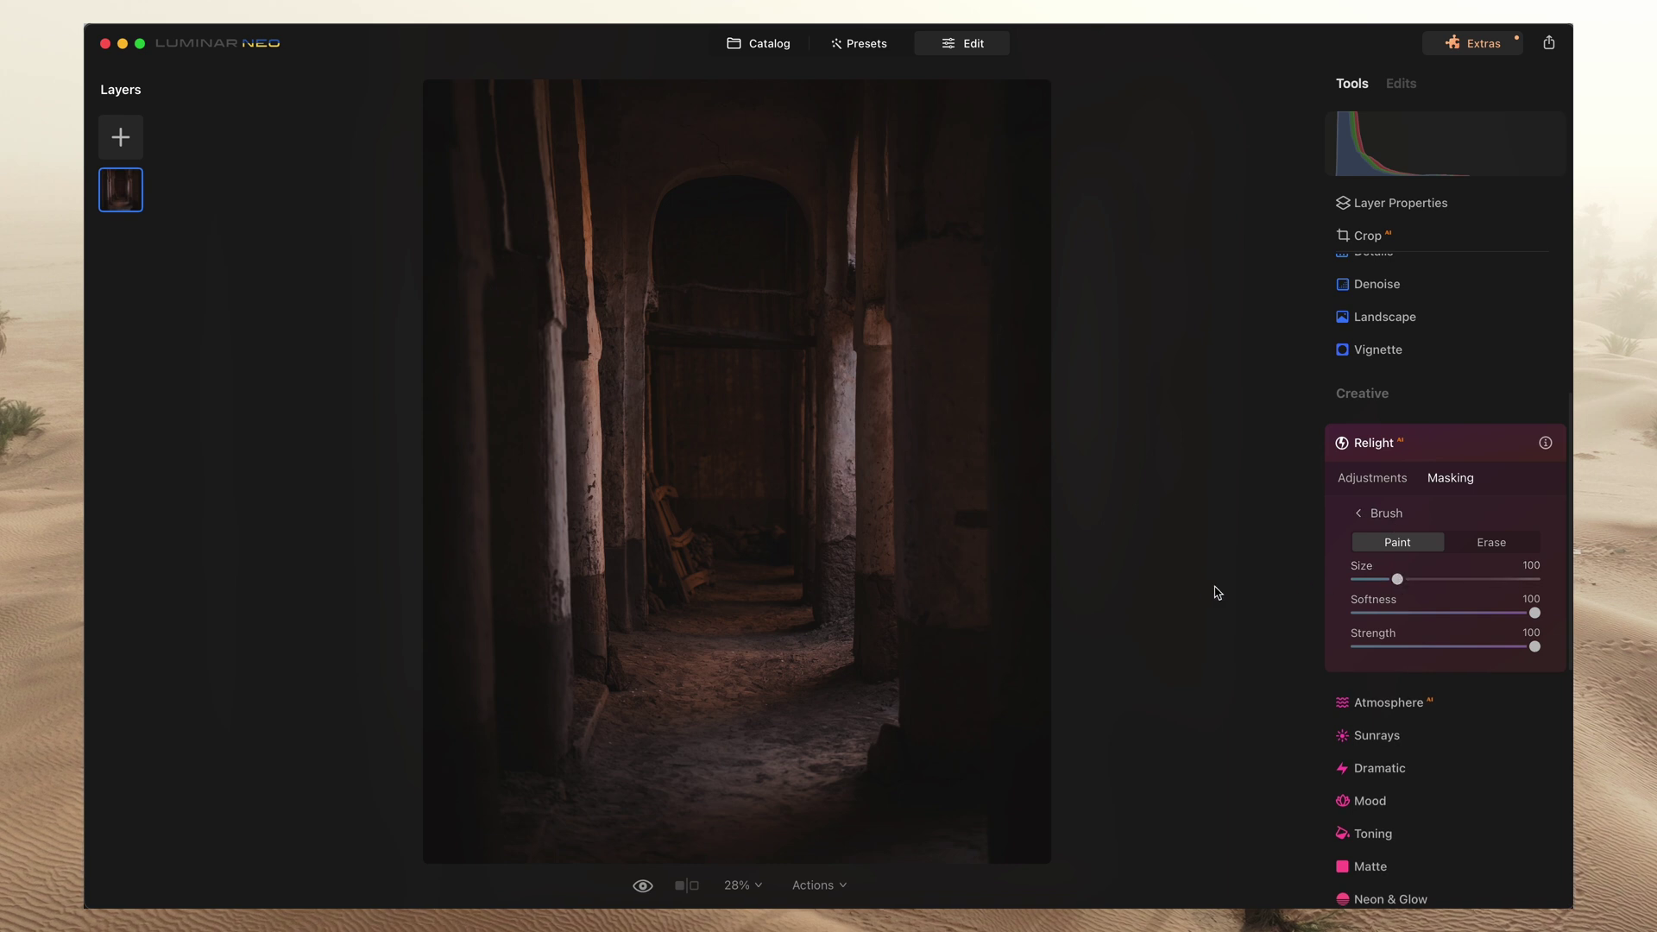
{"action": "left_click_drag", "start_coordinate": [1397, 579], "coordinate": [1379, 579]}
{"action": "mouse_move", "coordinate": [765, 711]}
{"action": "left_mouse_down"}
{"action": "mouse_move", "coordinate": [644, 691]}
{"action": "mouse_move", "coordinate": [623, 707]}
{"action": "mouse_move", "coordinate": [836, 644]}
{"action": "left_mouse_up"}
{"action": "left_click_drag", "start_coordinate": [622, 840], "coordinate": [888, 722]}
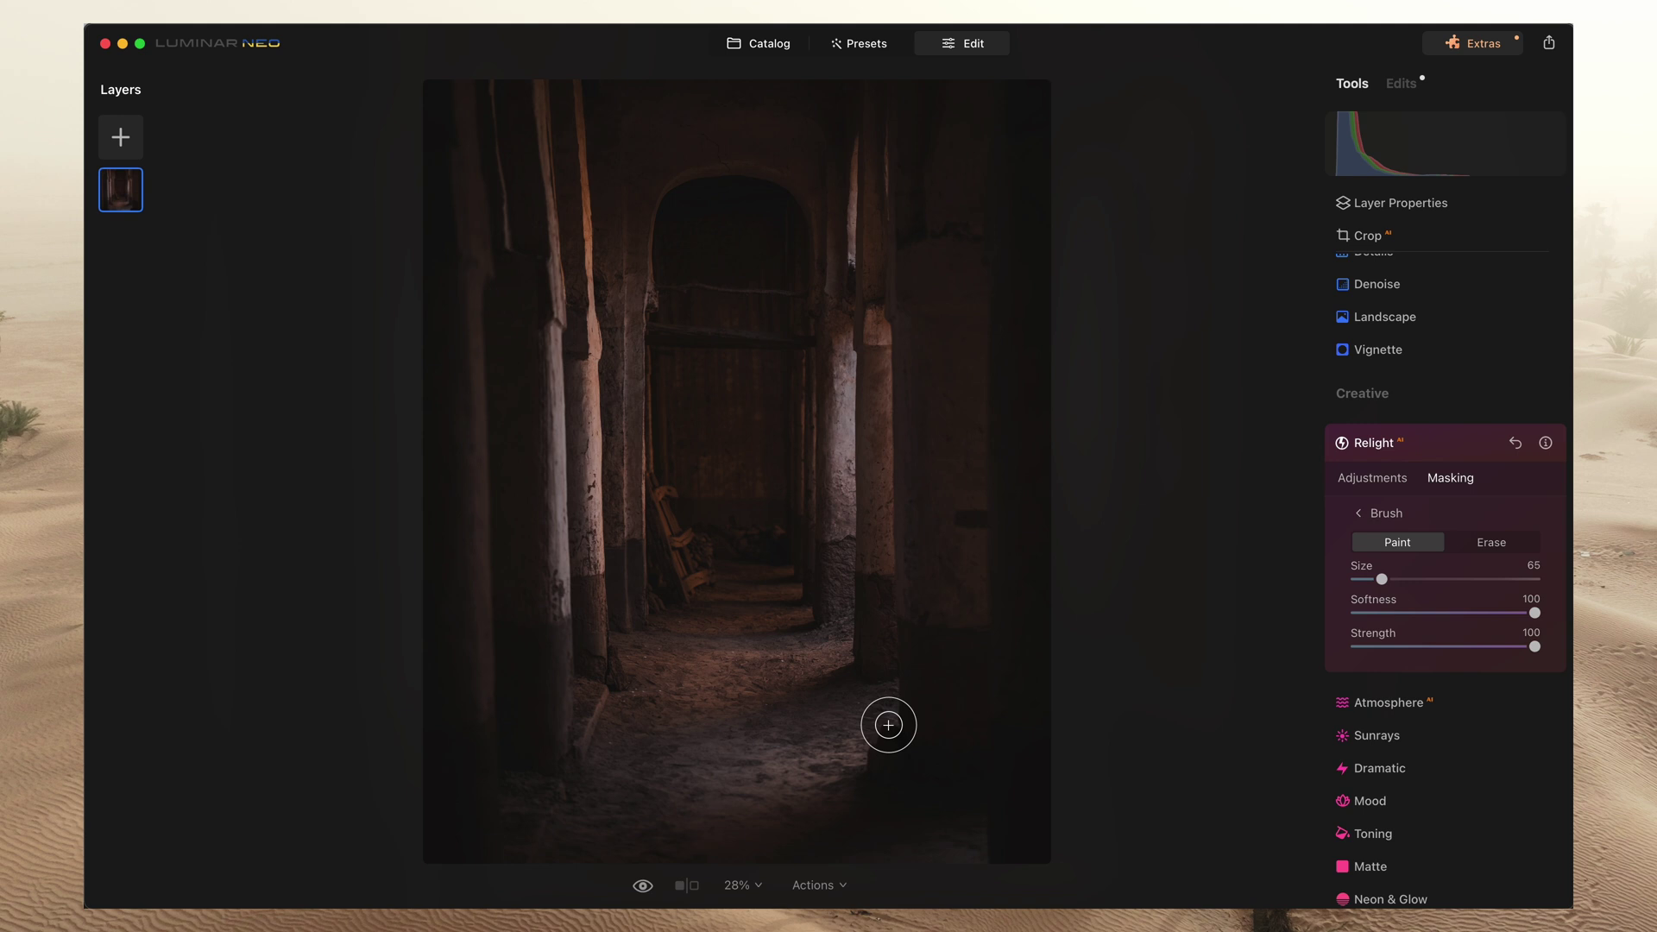
{"action": "left_click", "coordinate": [1450, 475]}
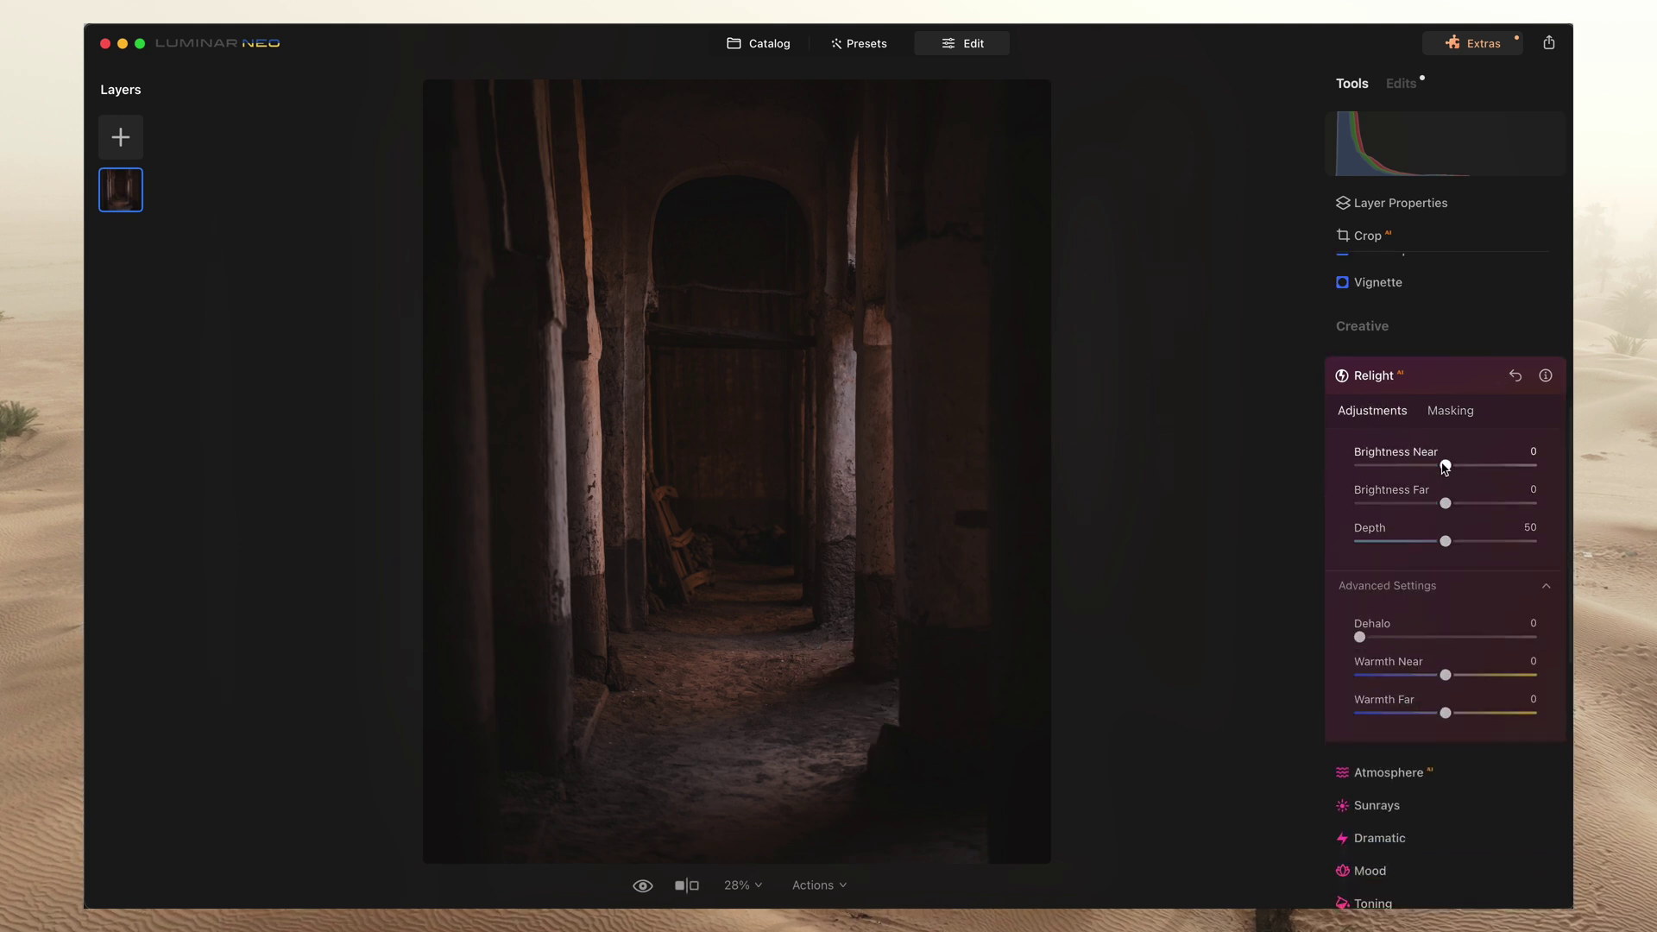
- Set Relight Brightness Near 27, Brightness Far 82, Warmth Near 19, Warmth Far 3, and compare with the original
{"action": "left_click_drag", "start_coordinate": [1446, 503], "coordinate": [1519, 490]}
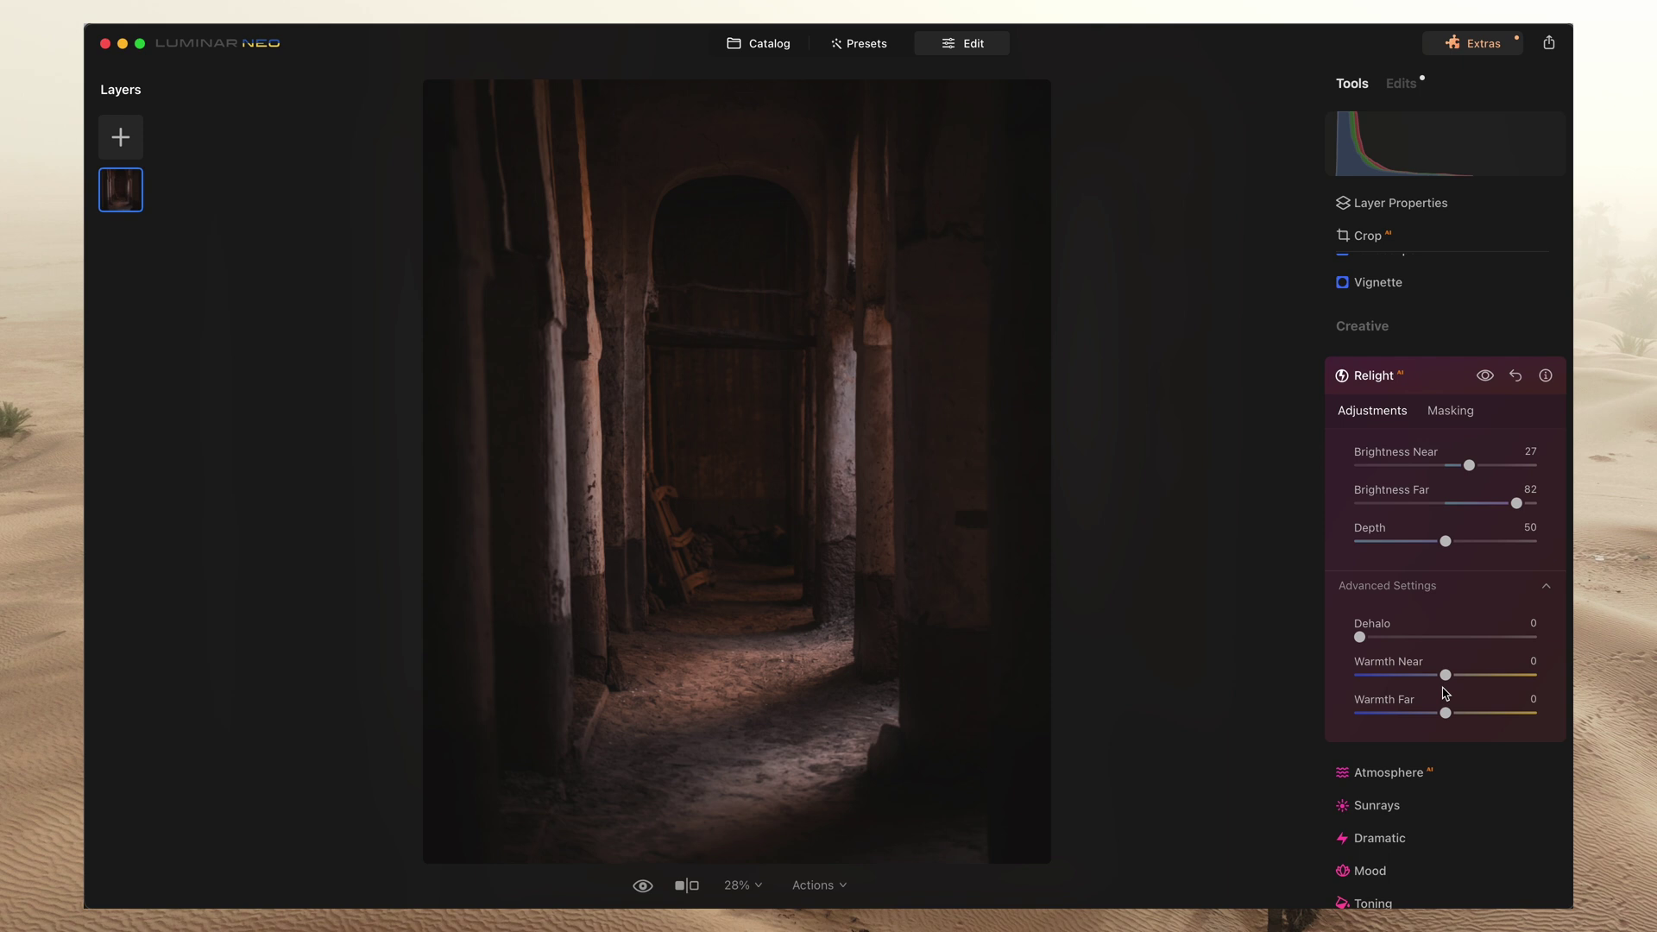
{"action": "left_click_drag", "start_coordinate": [1446, 712], "coordinate": [1456, 713]}
{"action": "left_click_drag", "start_coordinate": [1447, 676], "coordinate": [1451, 714]}
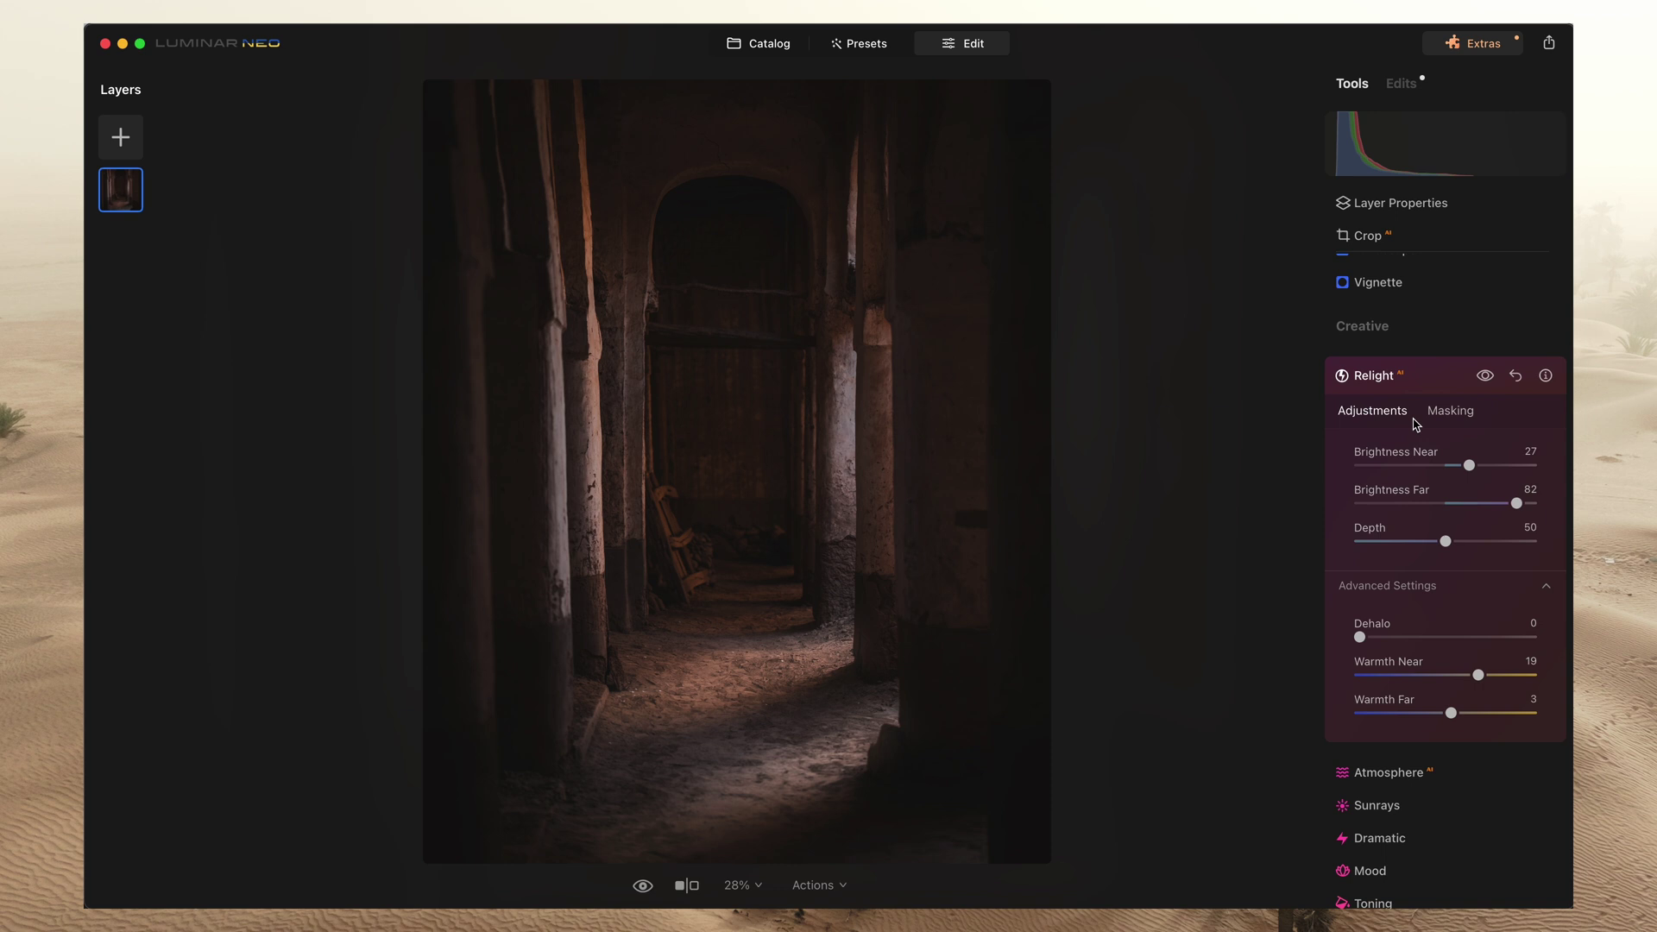
{"action": "key", "text": "backslash"}
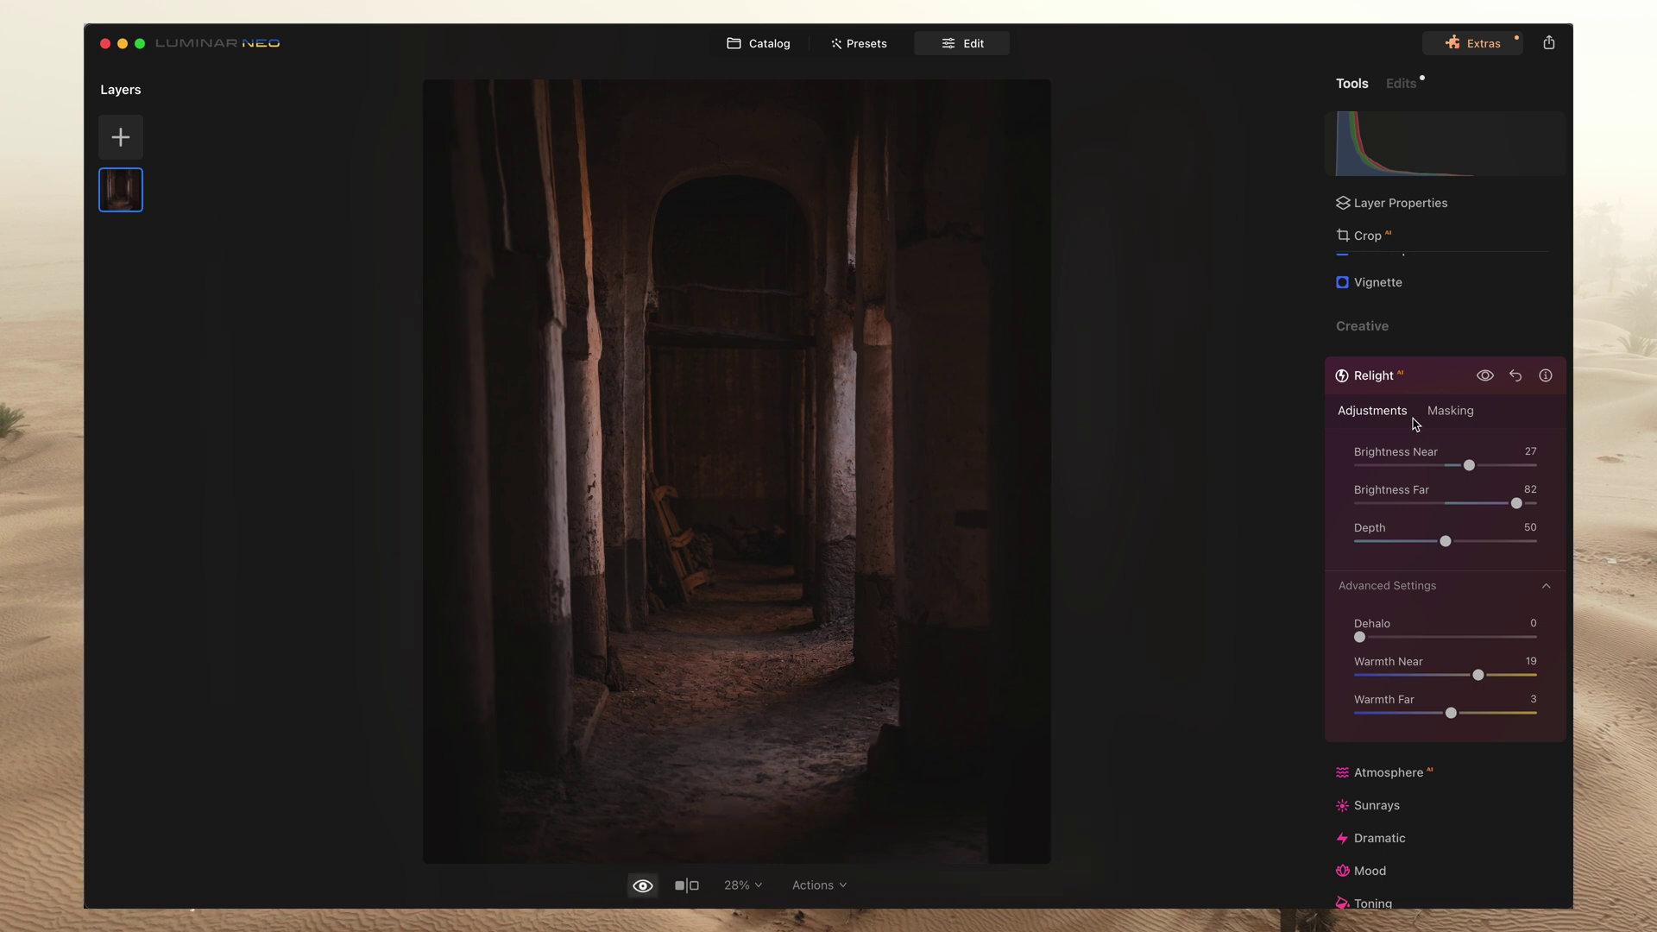
{"action": "key", "text": "backslash"}
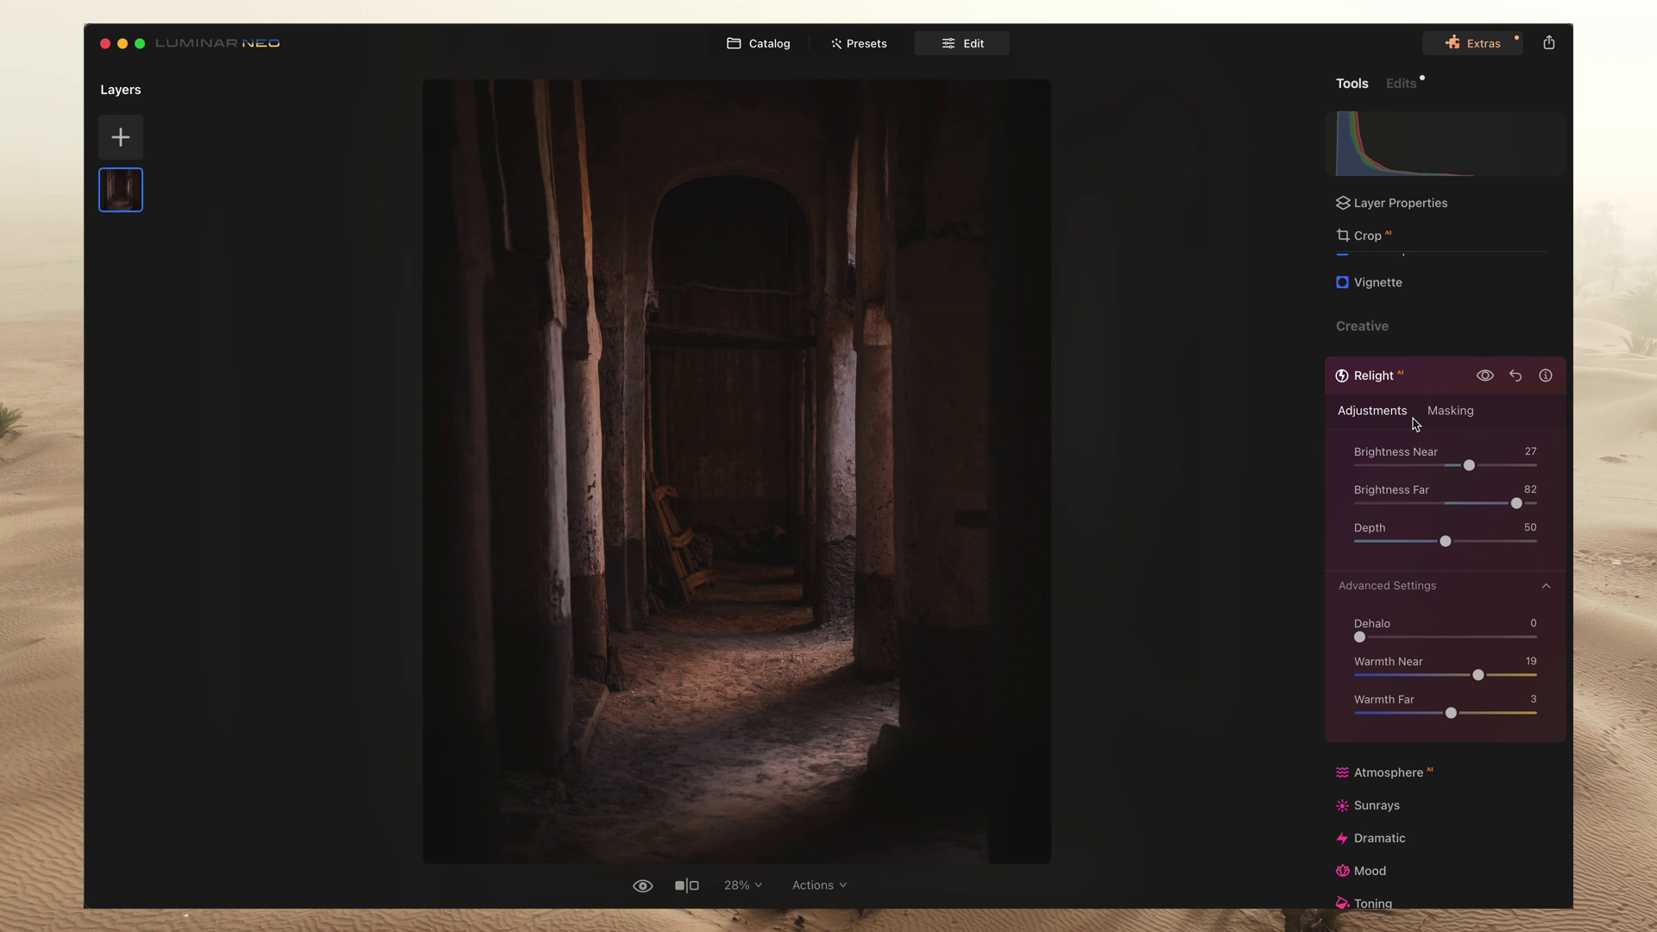
{"action": "key", "text": "backslash"}
{"action": "key", "text": "backslash"}
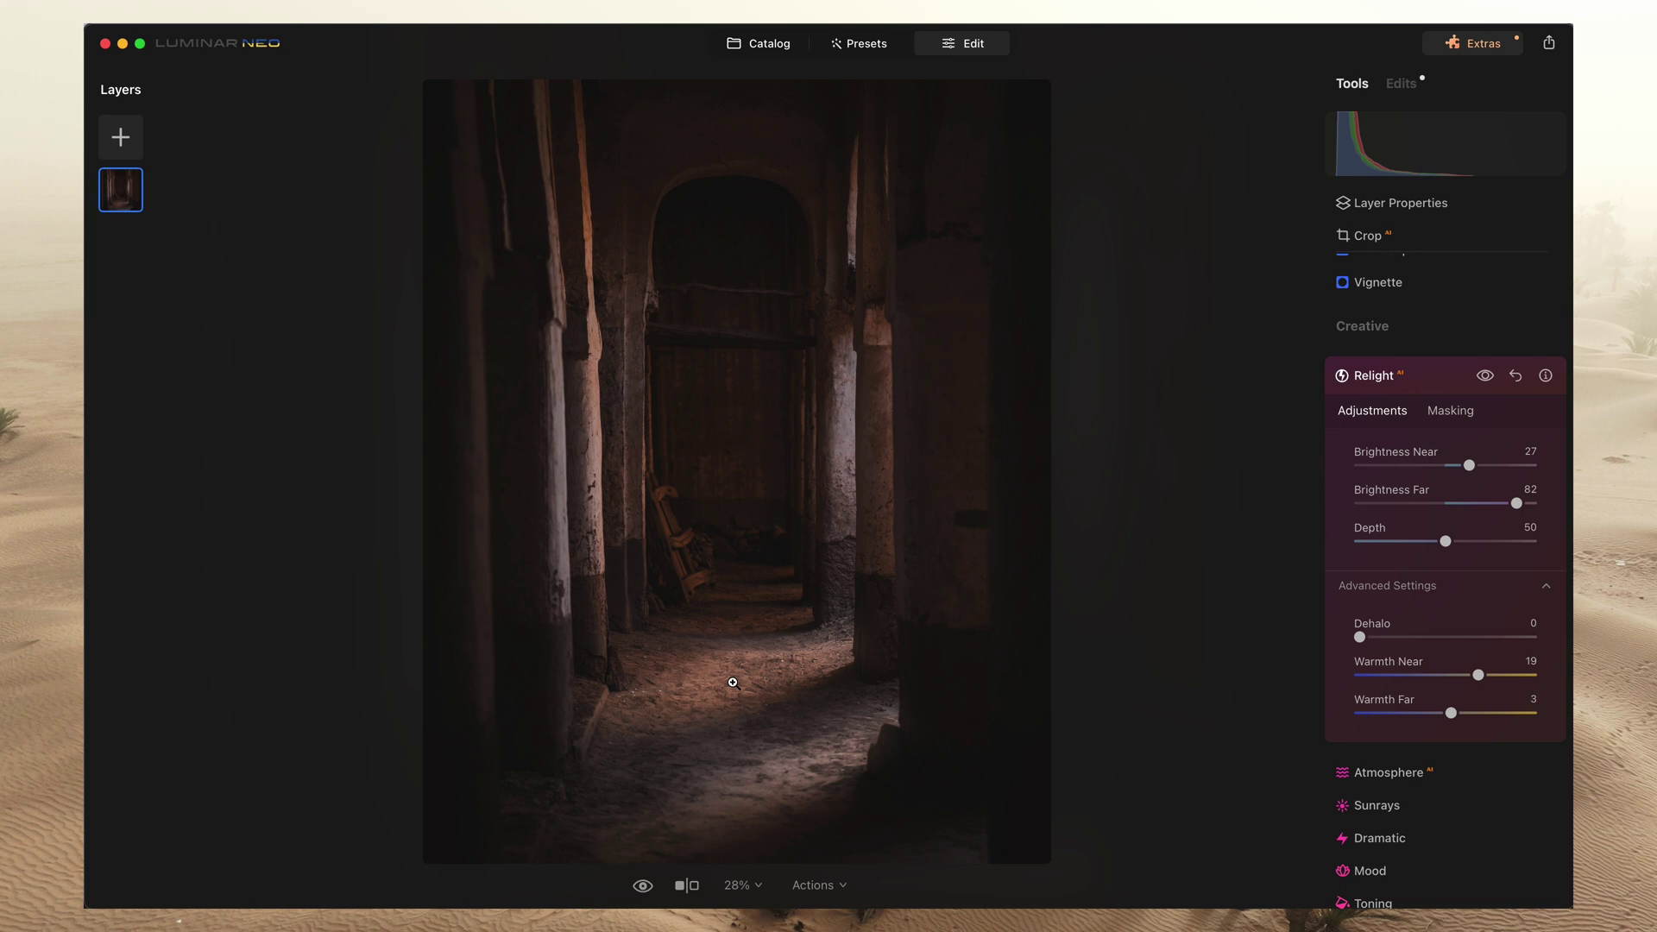
- Paint two Brush strokes down the left pillar to add it to the Relight mask
{"action": "left_click", "coordinate": [1450, 411]}
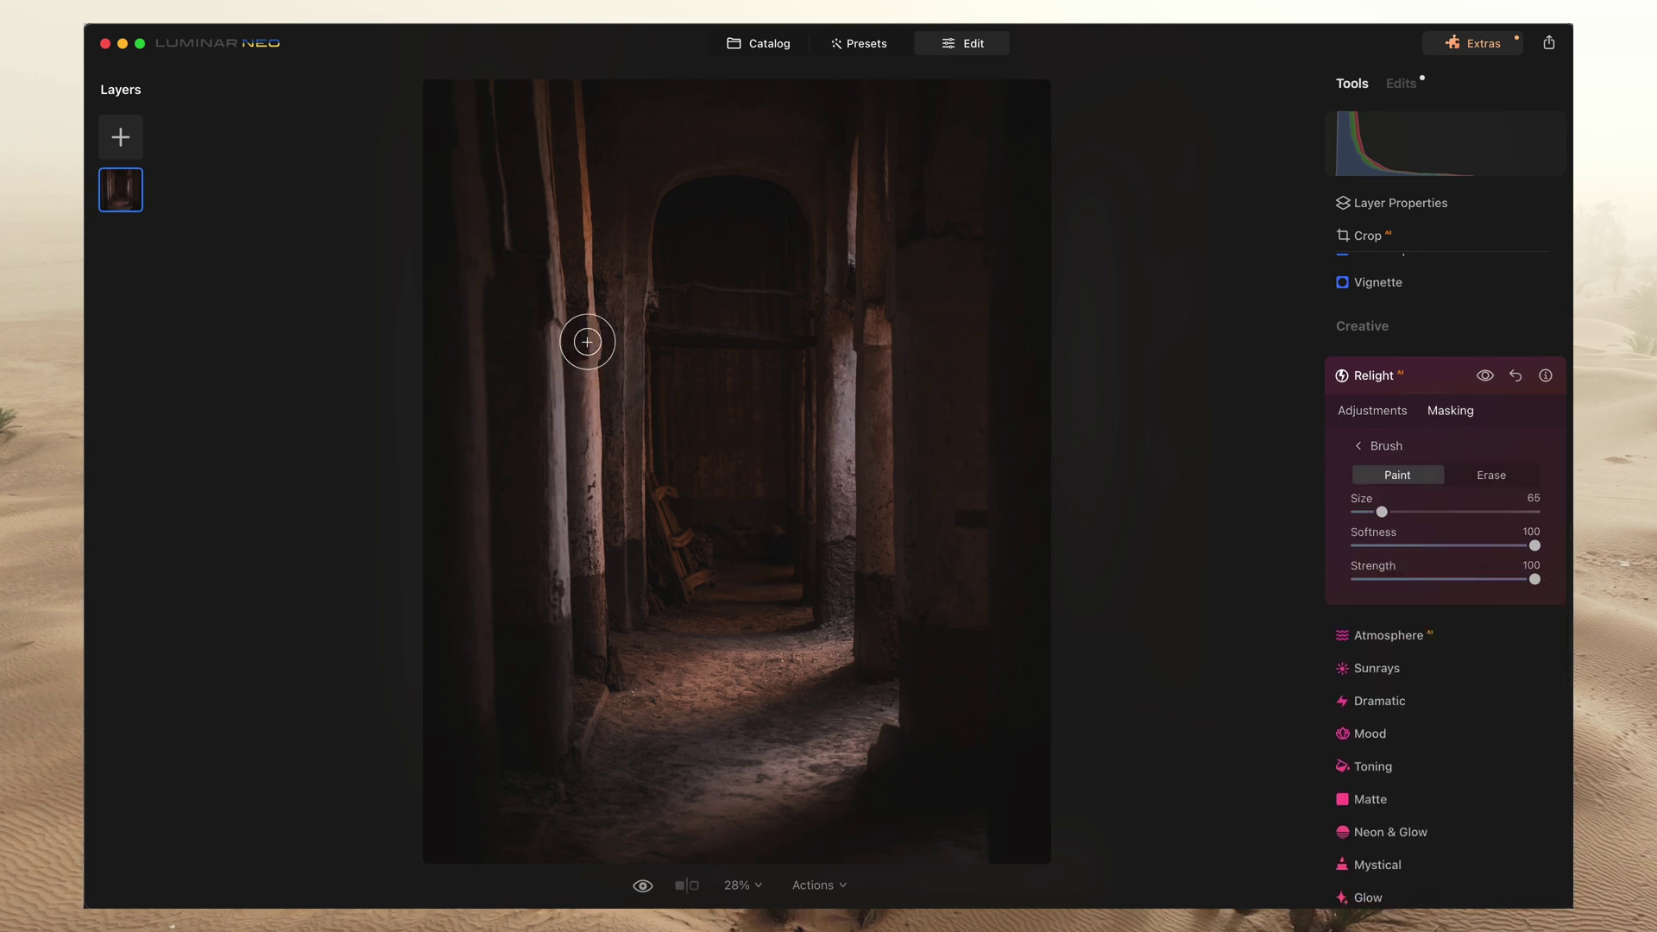
{"action": "left_click_drag", "start_coordinate": [582, 343], "coordinate": [581, 559]}
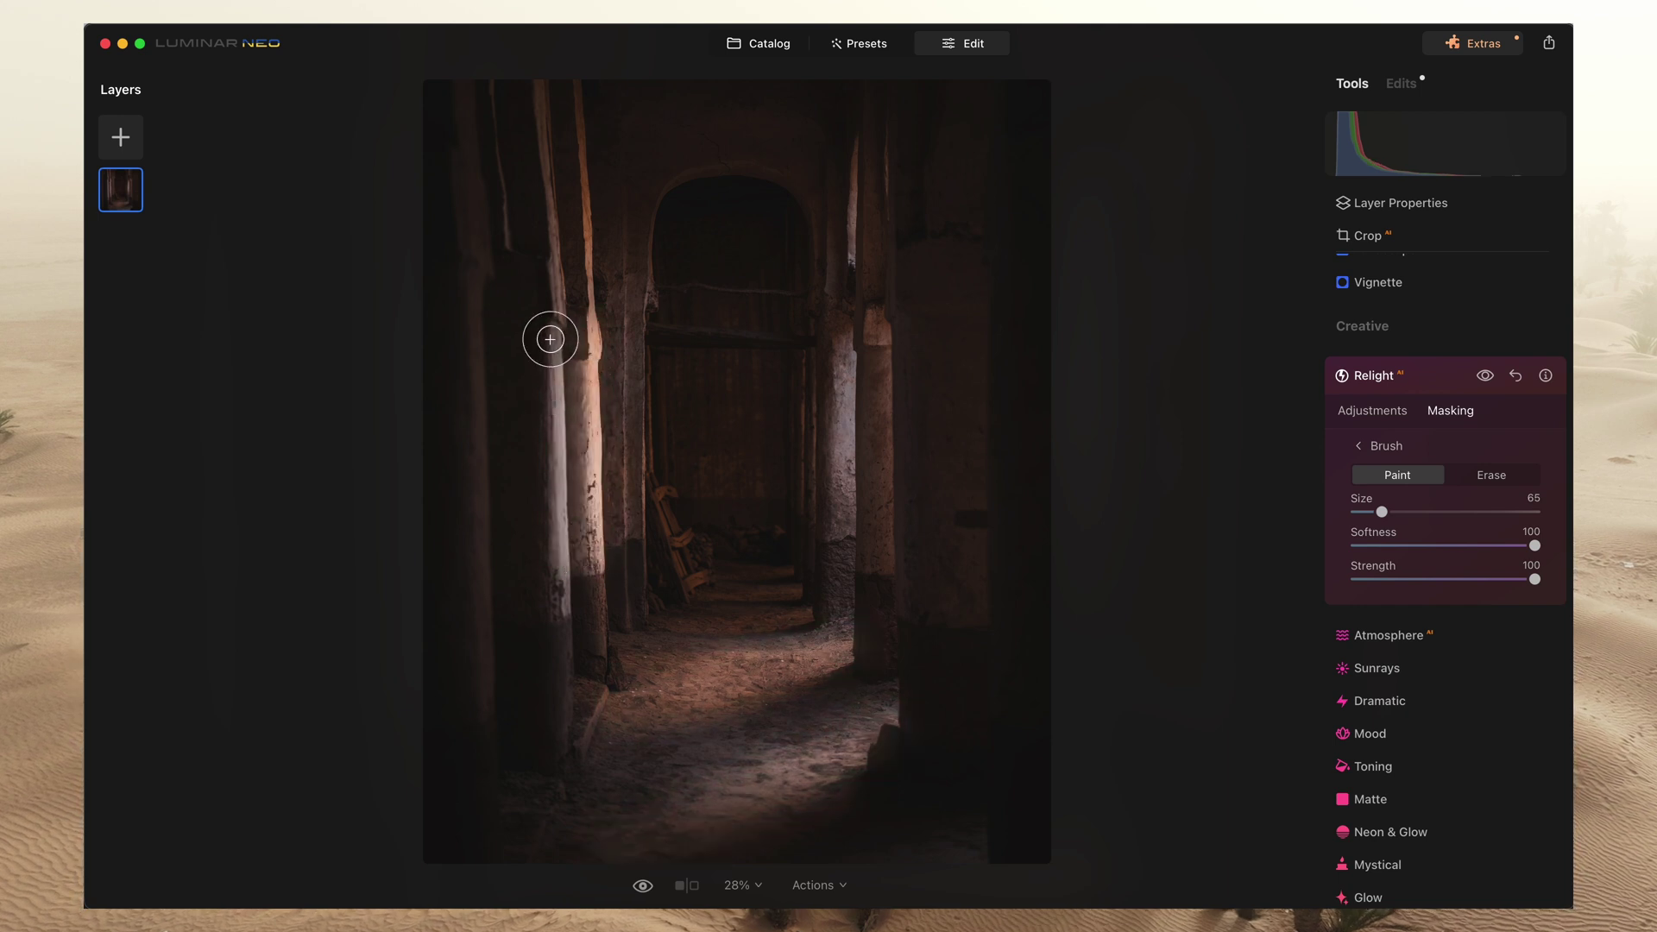
{"action": "mouse_move", "coordinate": [550, 339]}
{"action": "left_mouse_down"}
{"action": "mouse_move", "coordinate": [552, 603]}
{"action": "mouse_move", "coordinate": [552, 518]}
{"action": "left_mouse_up"}
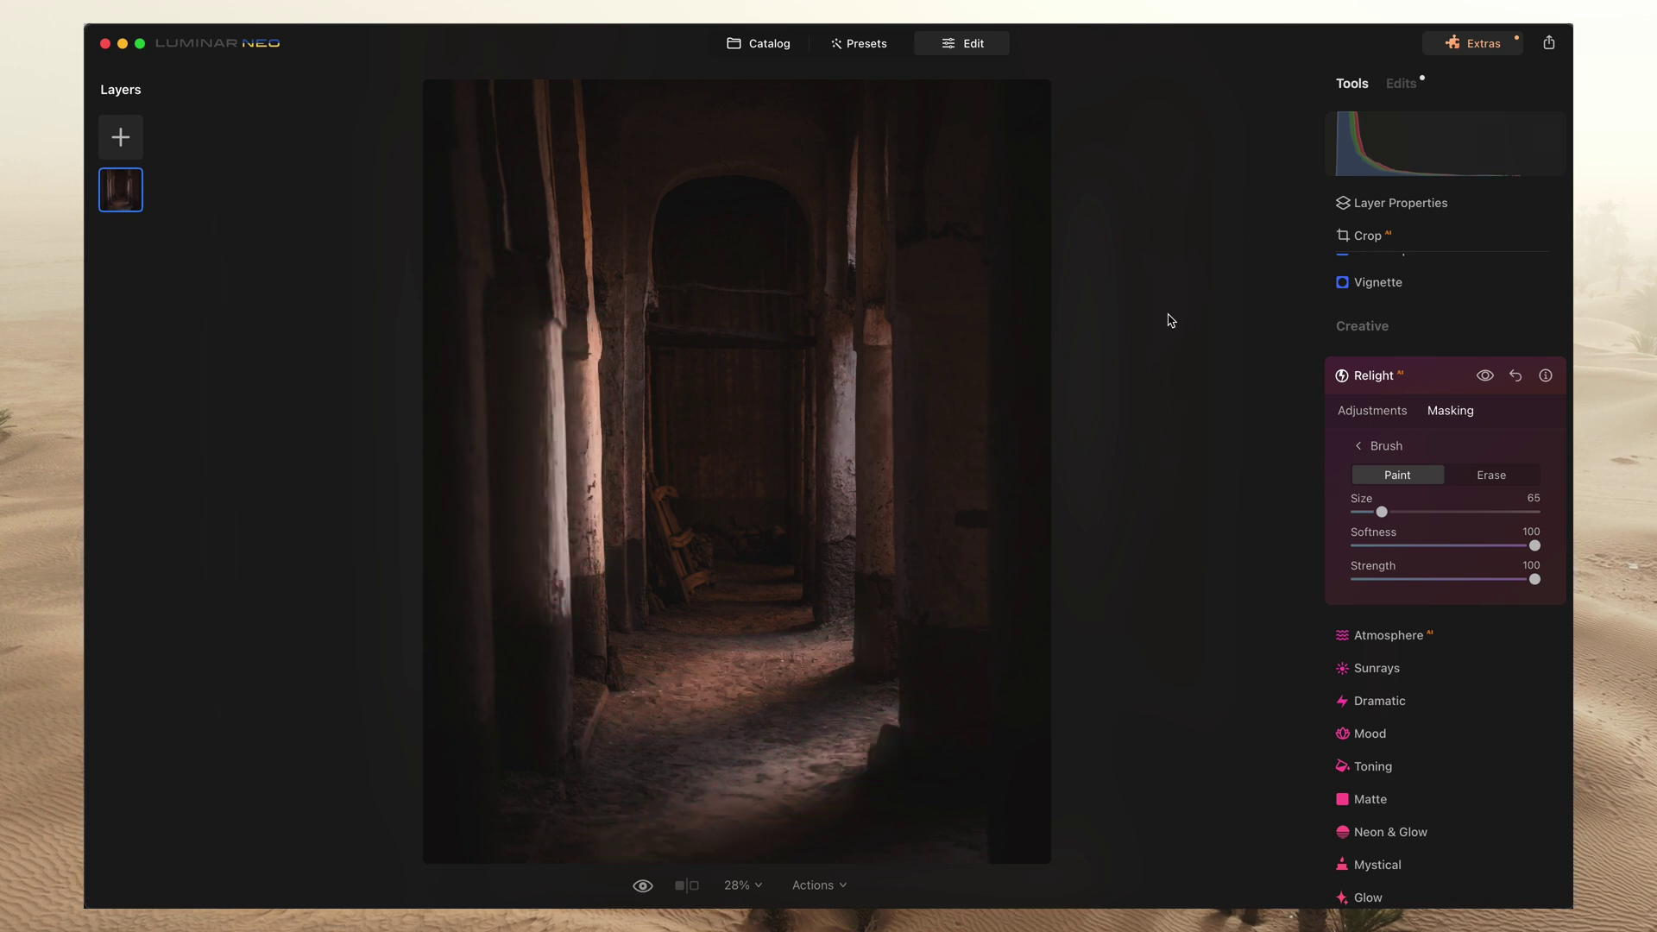